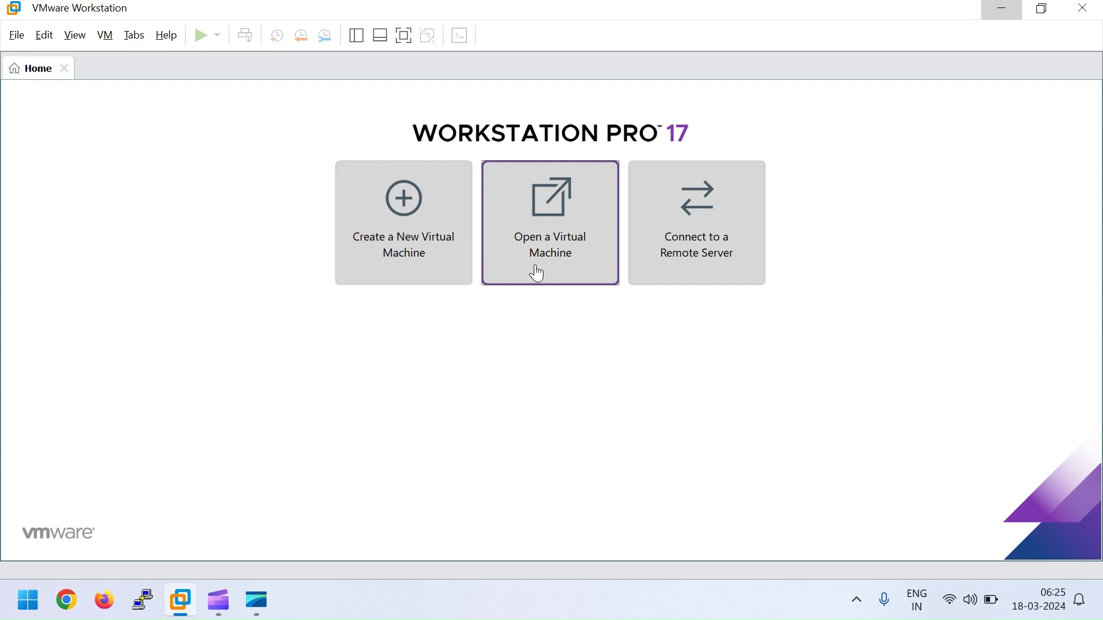
# Step: Import the ArubaOS_VMC_8.10.0.8_87765 appliance as a virtual machine named Aruba_VMC_Controller
pyautogui.click(538, 256)
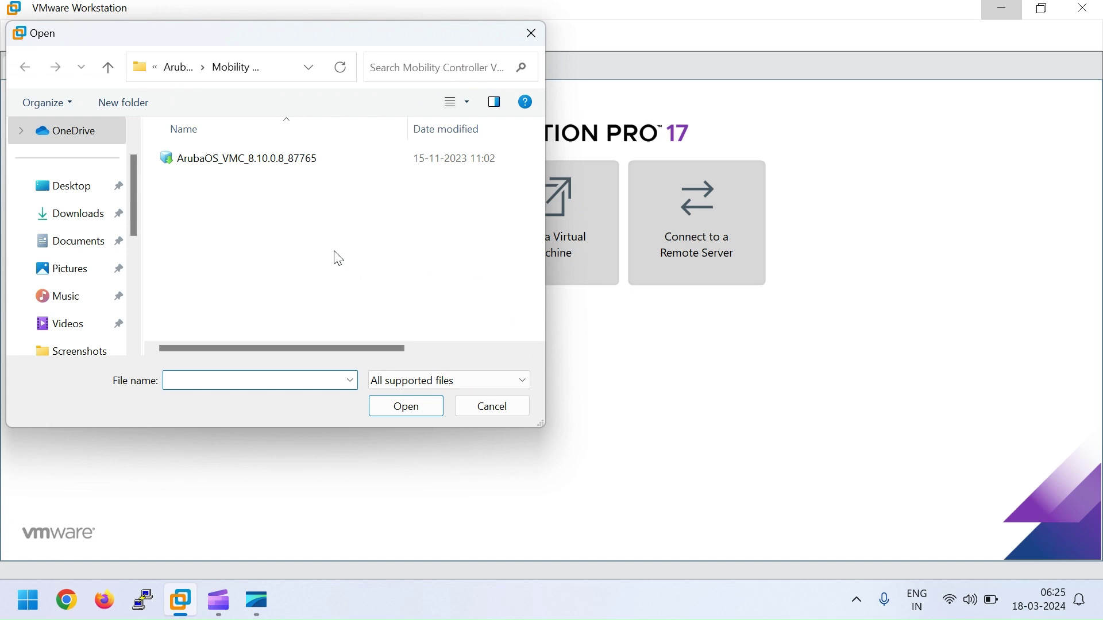
pyautogui.click(222, 157)
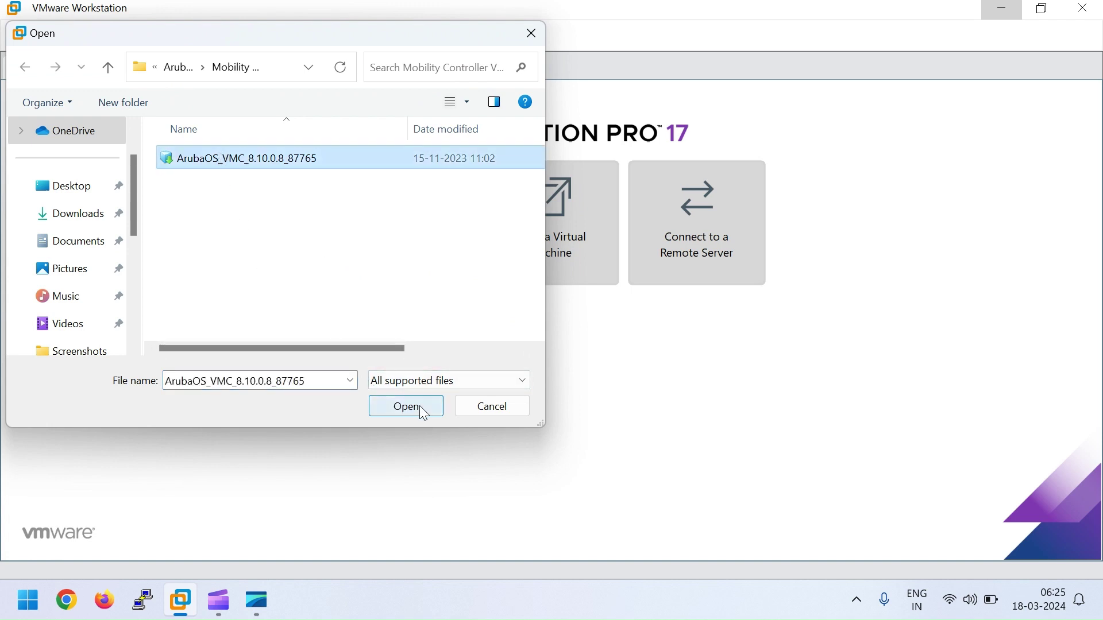
pyautogui.click(421, 411)
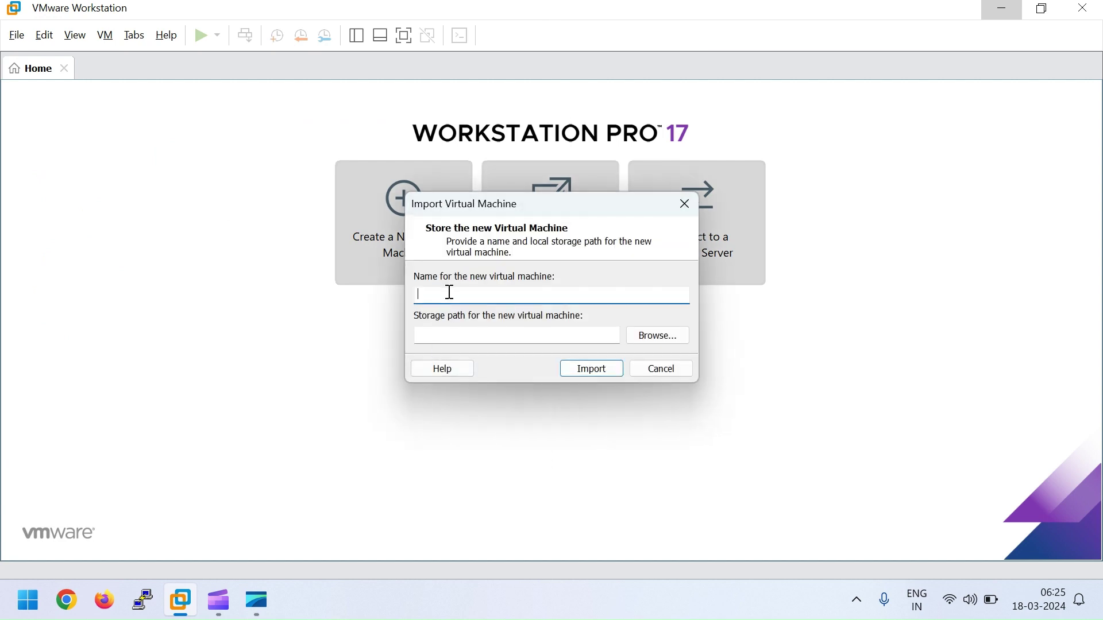
pyautogui.write('Ar')
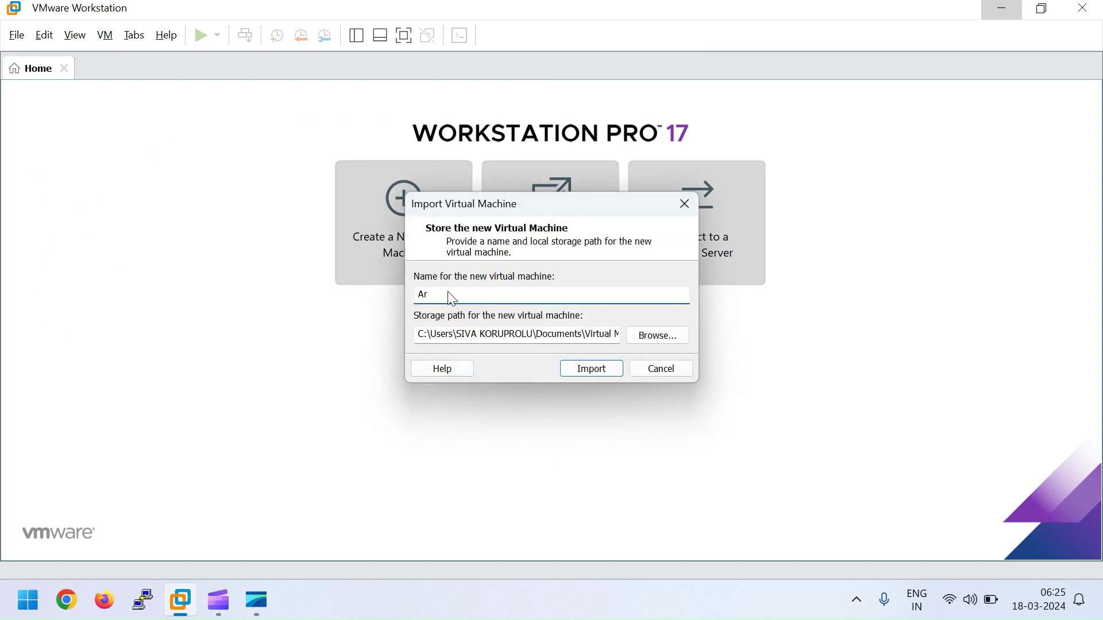
pyautogui.write('uba_VMCJ')
pyautogui.press('BackSpace')
pyautogui.write('_Controller')
pyautogui.click(585, 376)
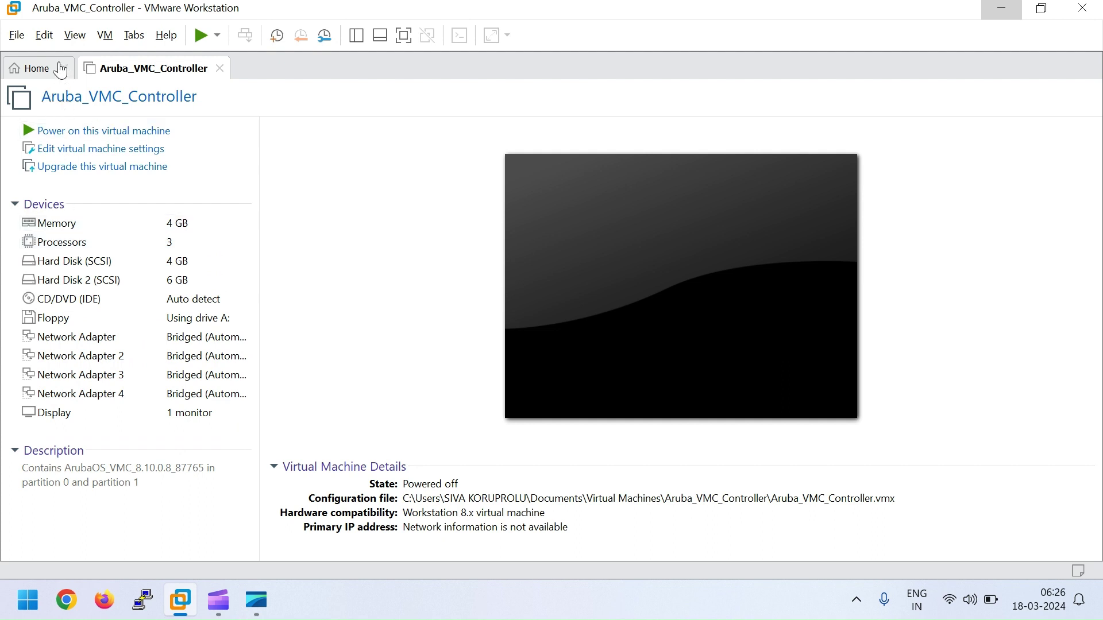
pyautogui.click(48, 38)
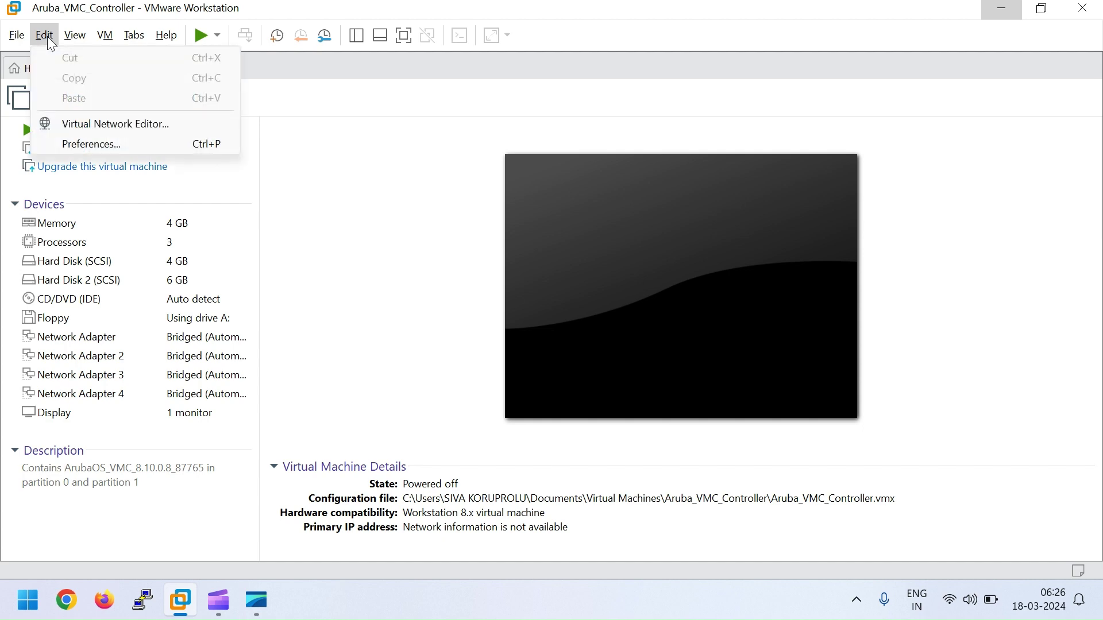
pyautogui.click(81, 123)
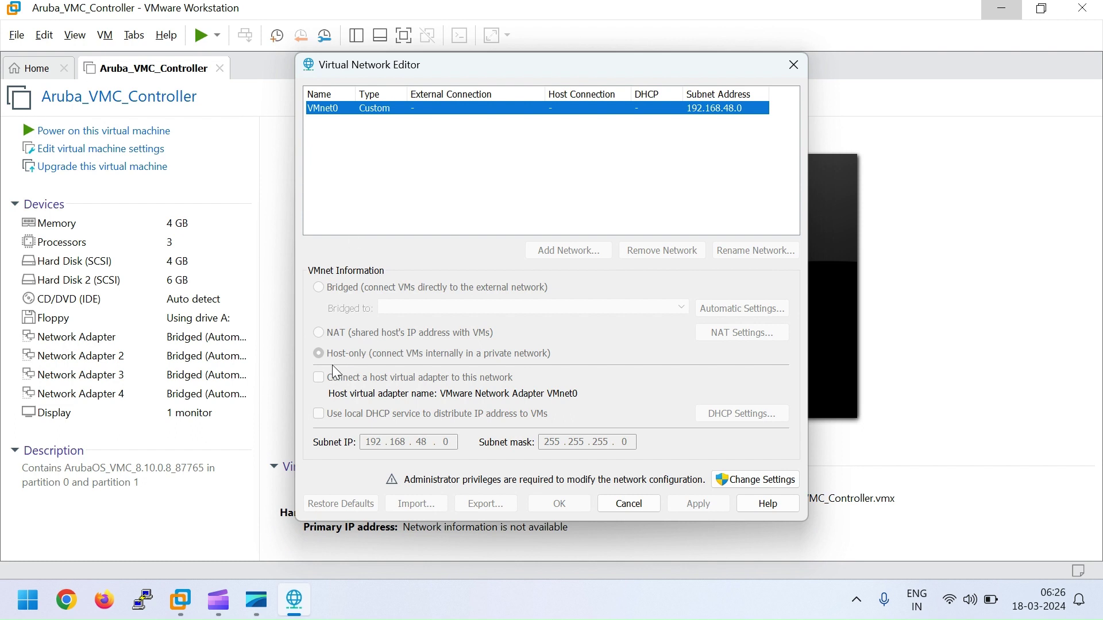
pyautogui.click(759, 484)
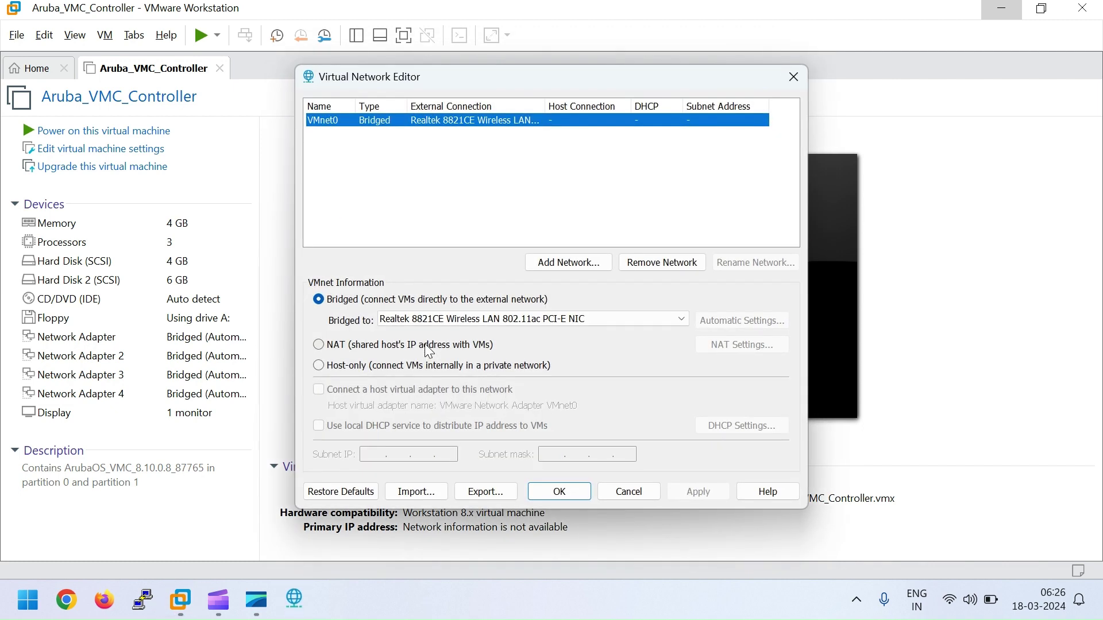
pyautogui.click(602, 318)
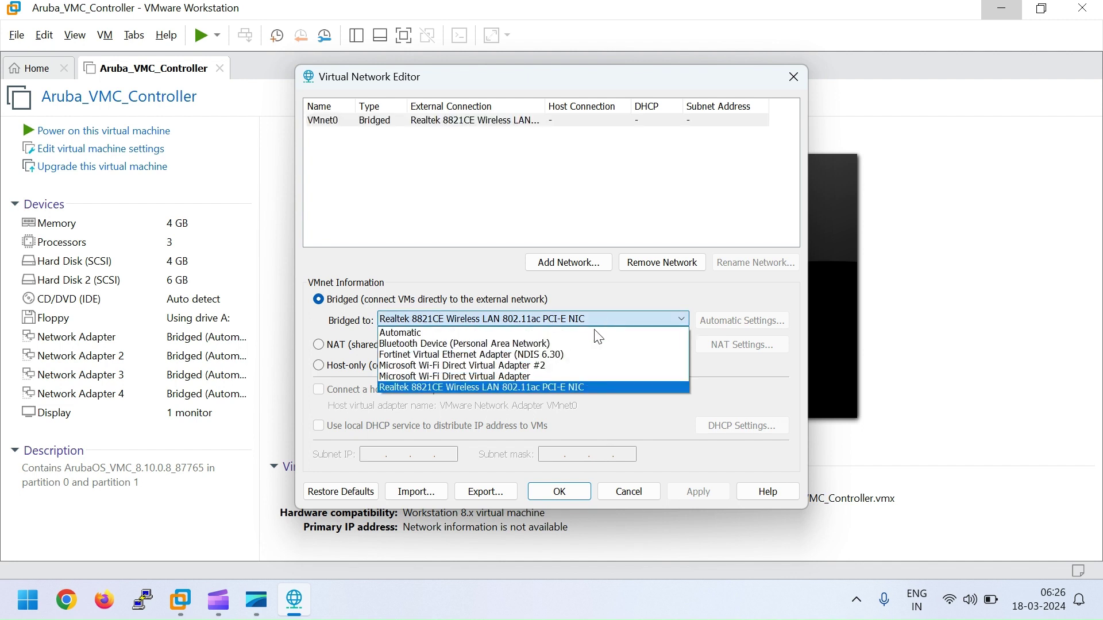
pyautogui.click(537, 390)
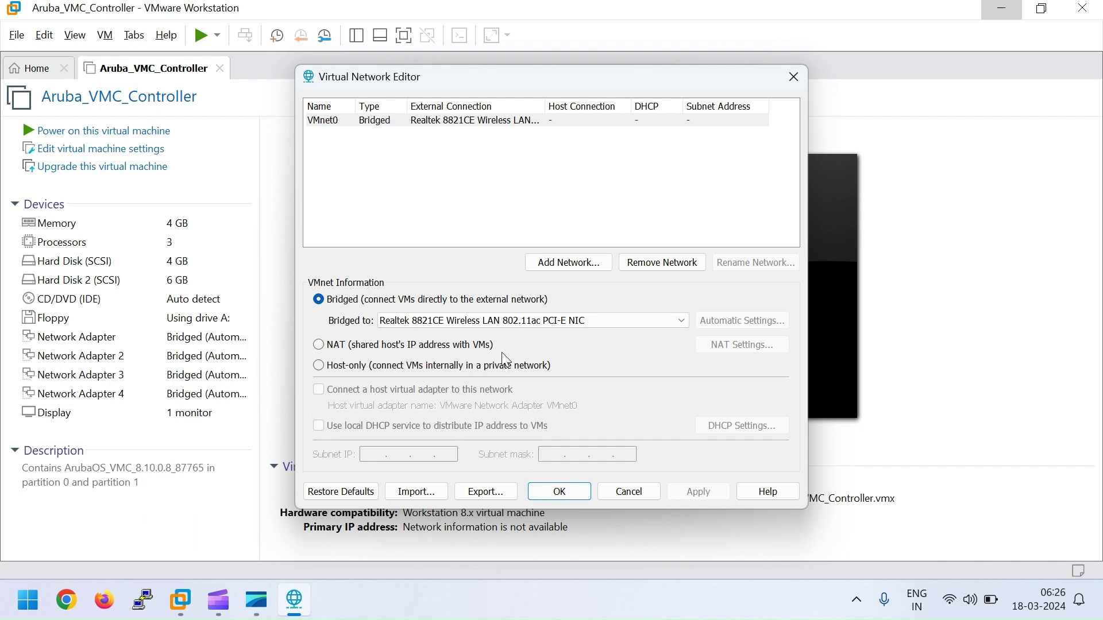
pyautogui.click(628, 492)
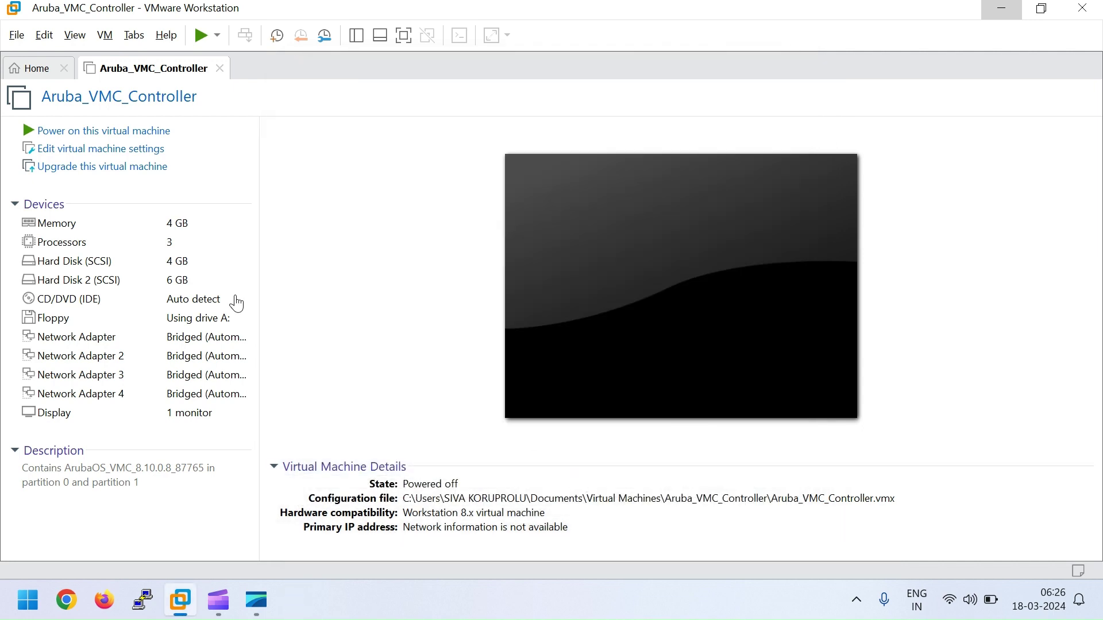
# Step: Verify the network adapter is Bridged, then power on Aruba_VMC_Controller
pyautogui.click(79, 152)
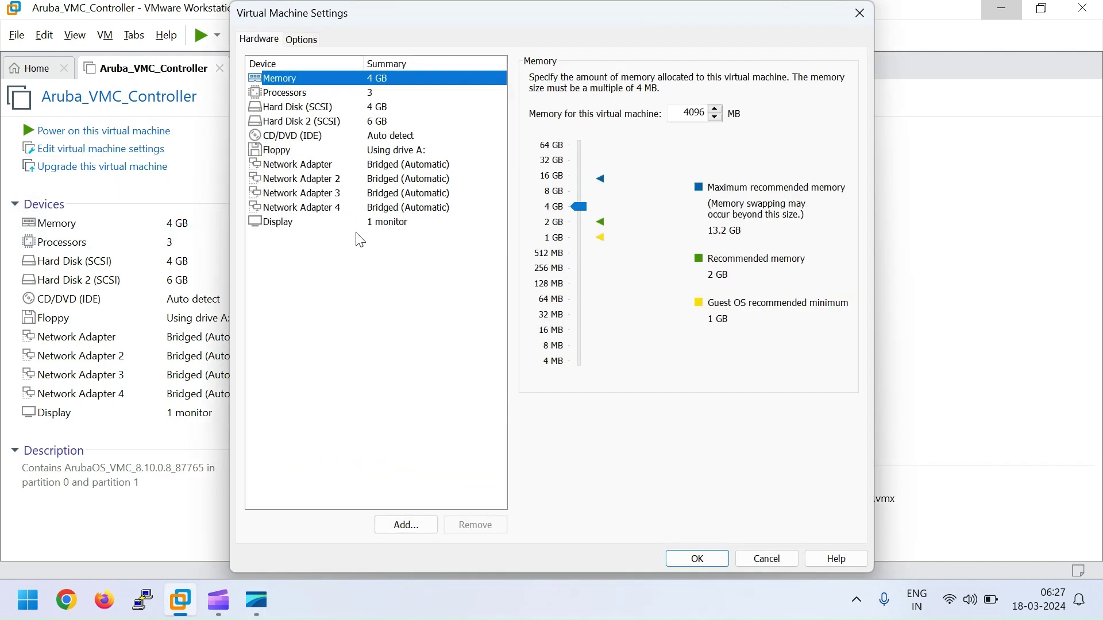
pyautogui.click(299, 165)
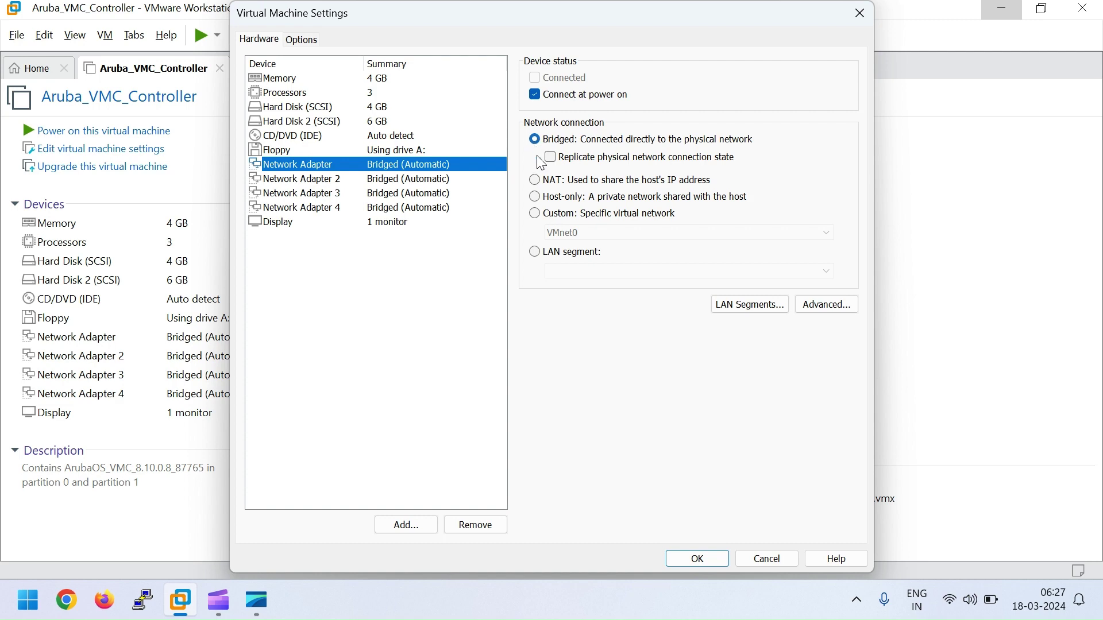
pyautogui.click(698, 560)
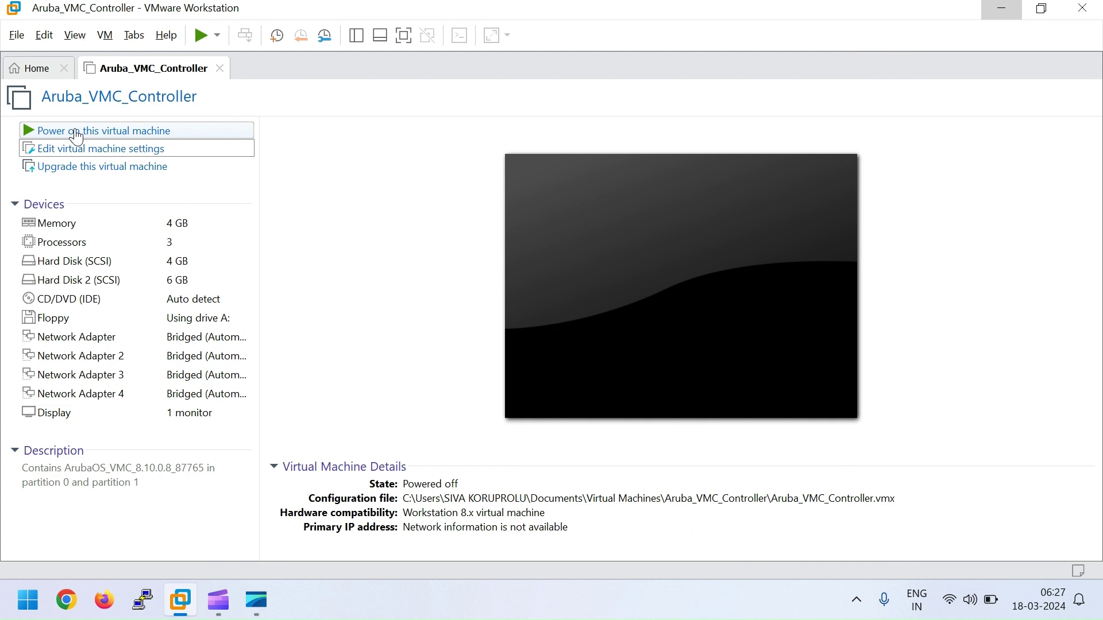
pyautogui.click(76, 137)
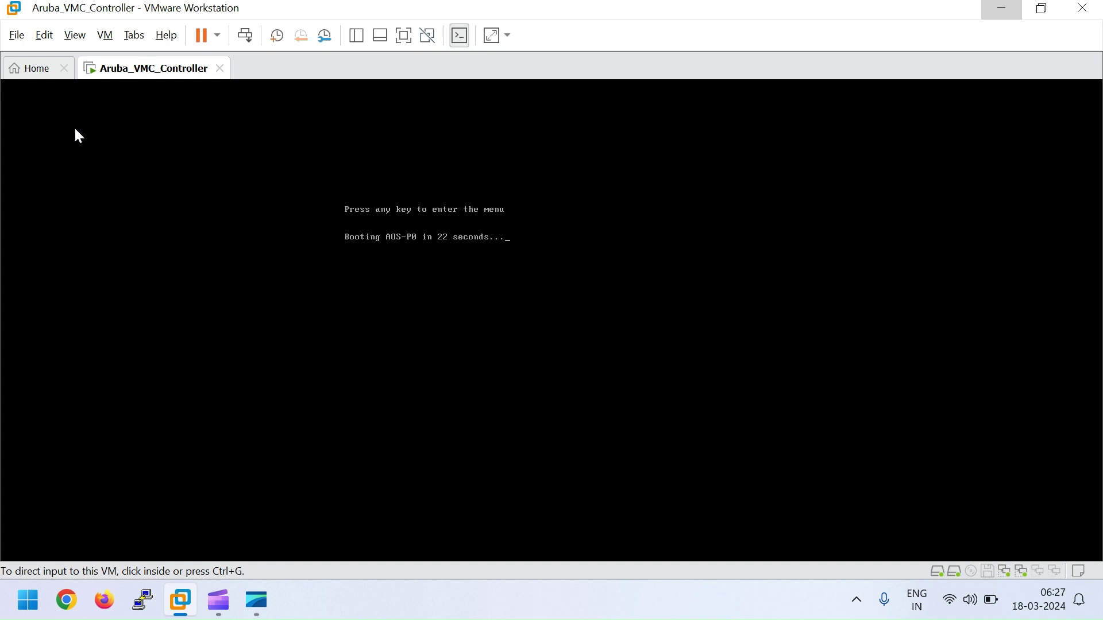
# Step: Interrupt the boot countdown and boot the AOS-P0 partition from the boot menu
pyautogui.click(468, 227)
pyautogui.press('Return')
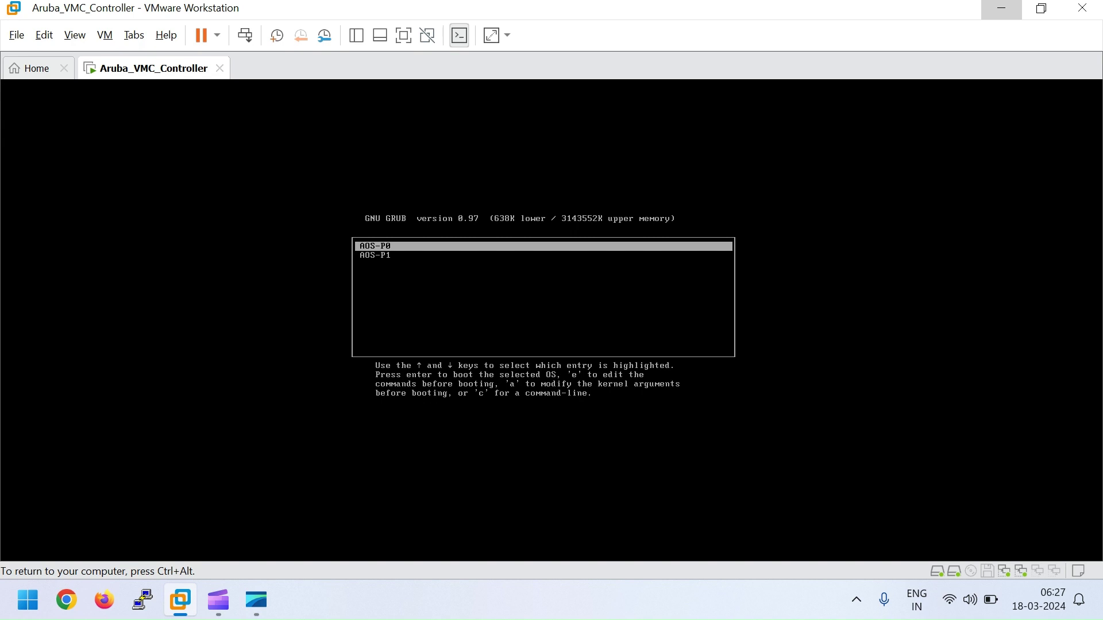
pyautogui.press('Return')
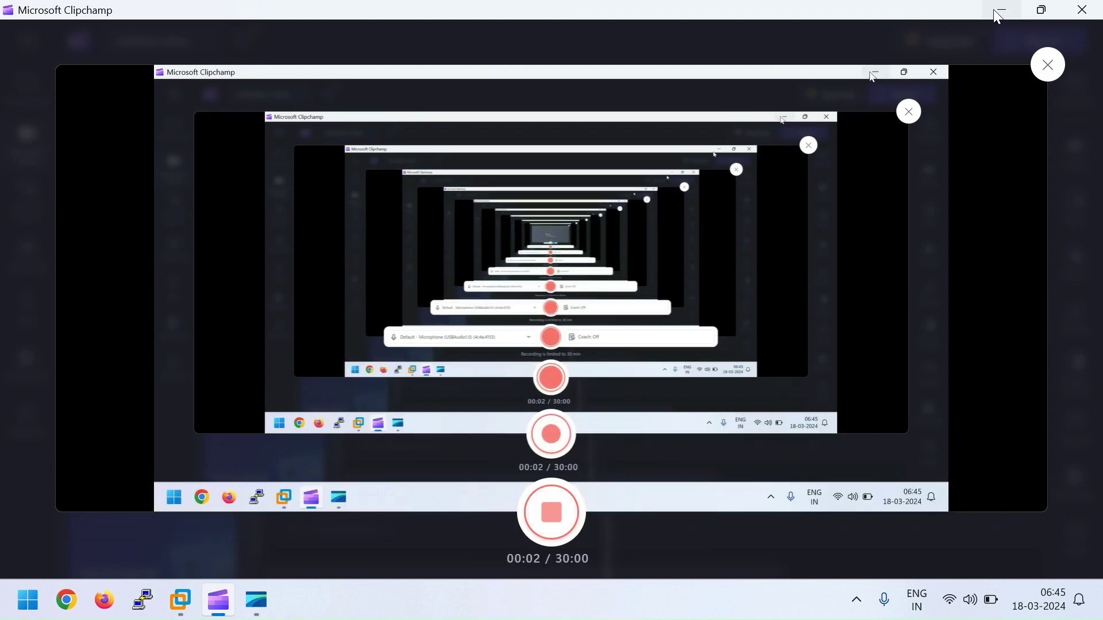
pyautogui.click(998, 10)
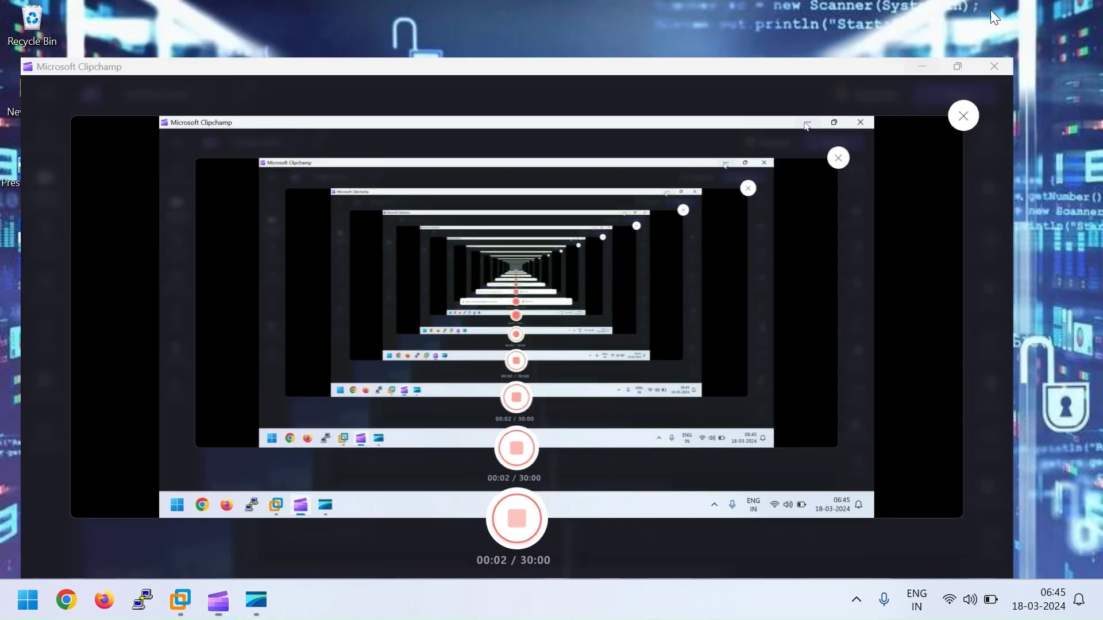
pyautogui.moveTo(195, 611)
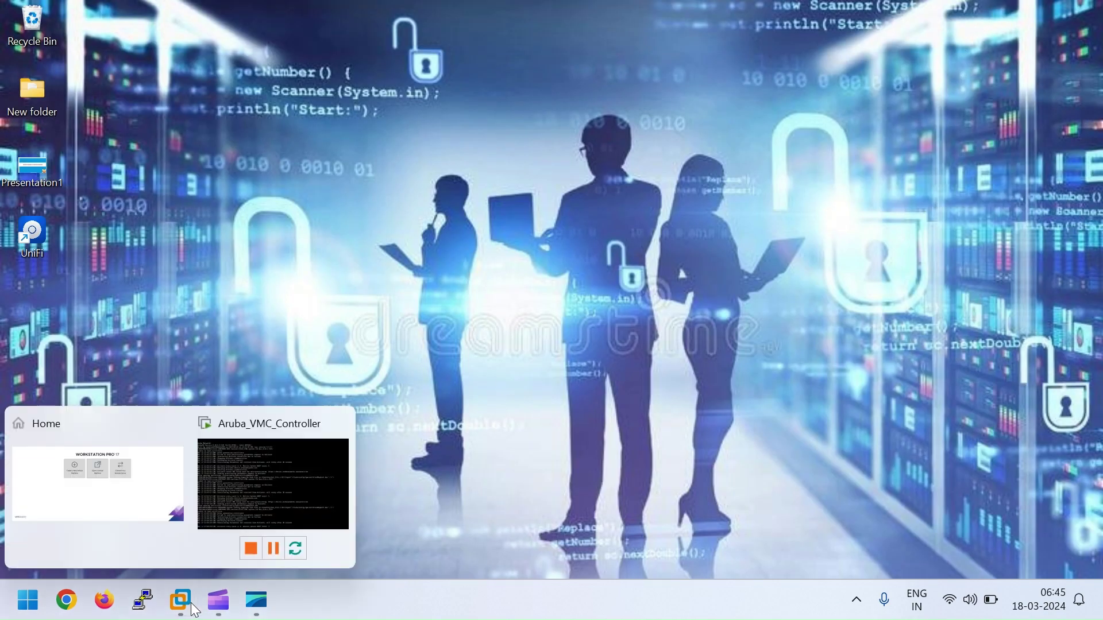
pyautogui.click(250, 526)
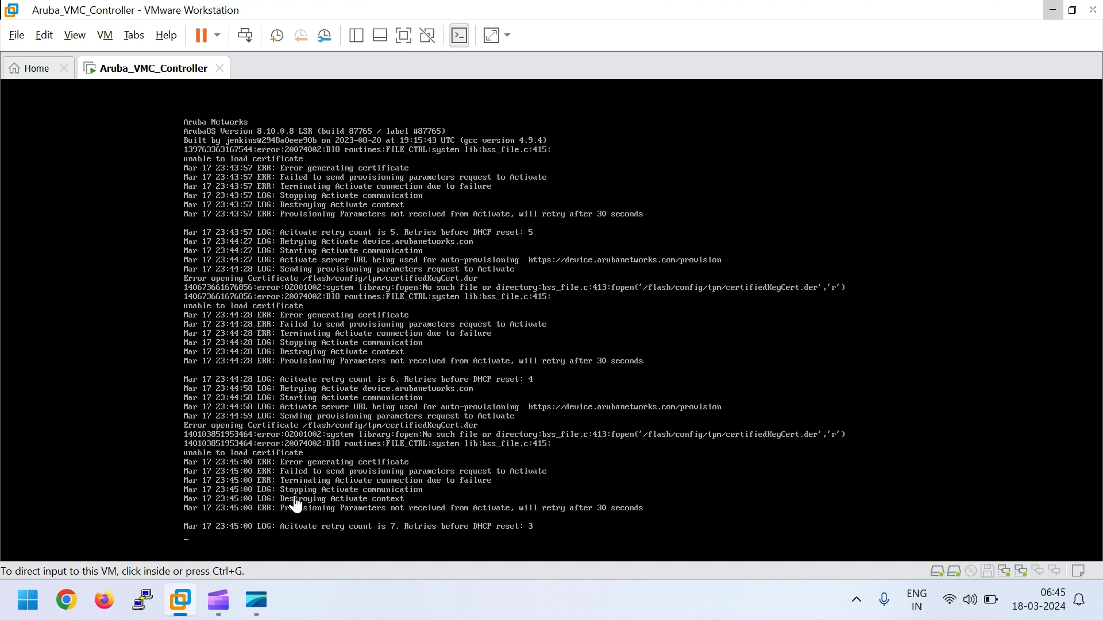
# Step: Bring up the auto-provisioning override options in the controller console
pyautogui.click(226, 545)
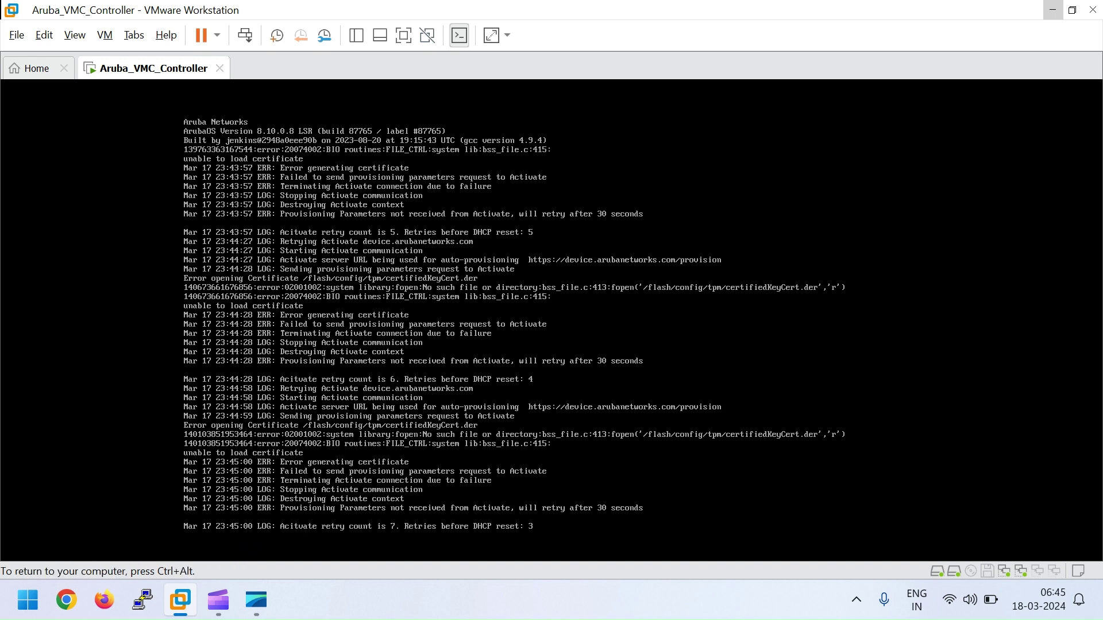
pyautogui.press('Return')
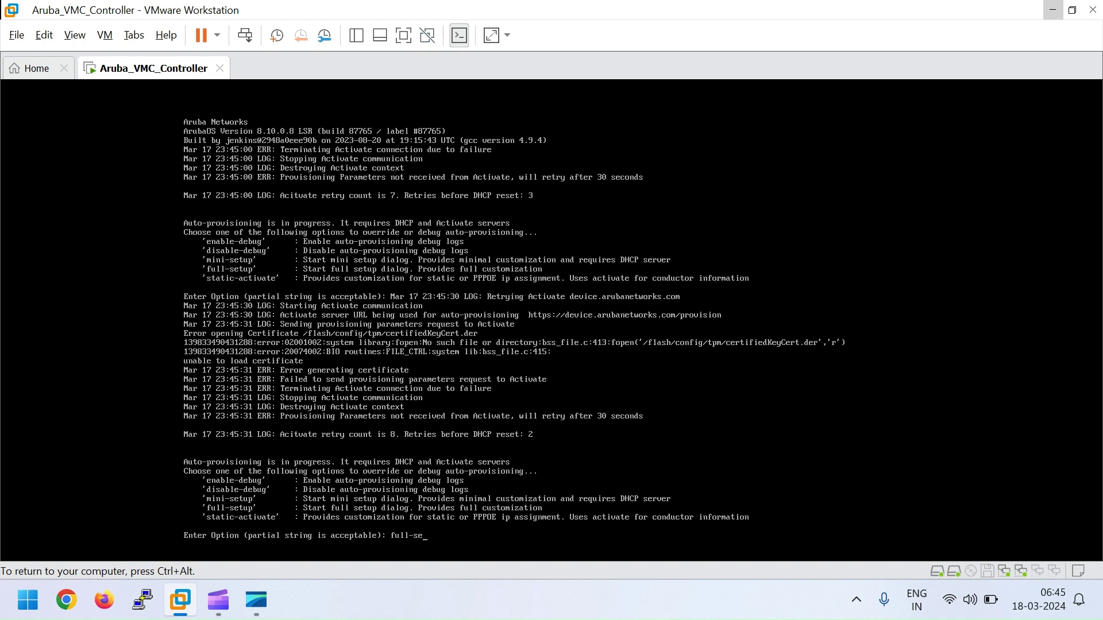
# Step: Choose full-setup and answer yes to stop auto-provisioning
pyautogui.write('p')
pyautogui.press('Return')
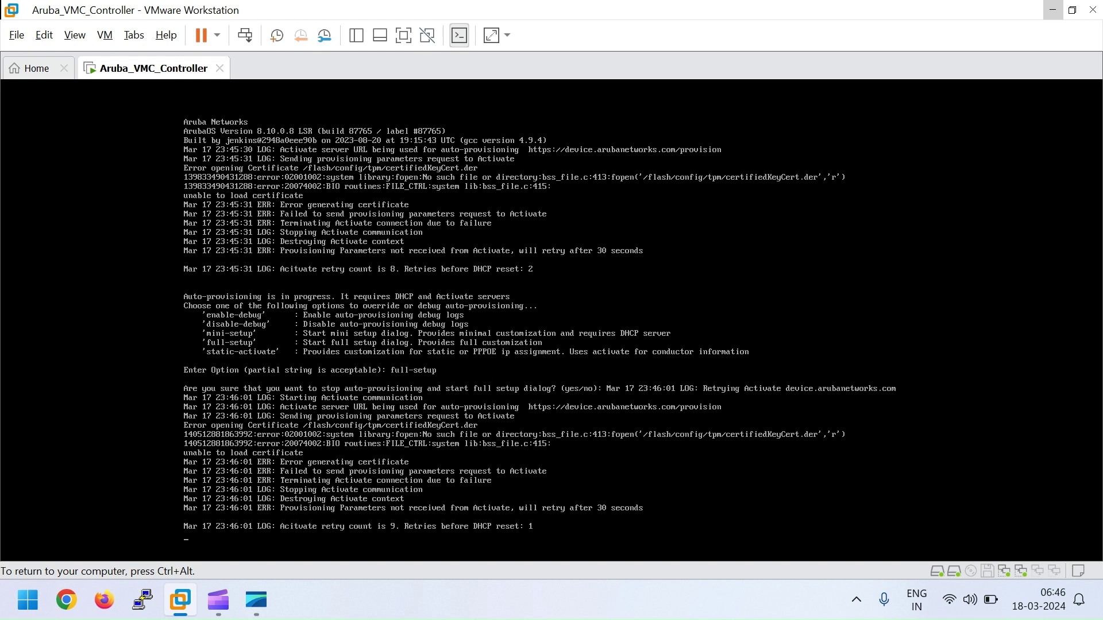
pyautogui.press('Return')
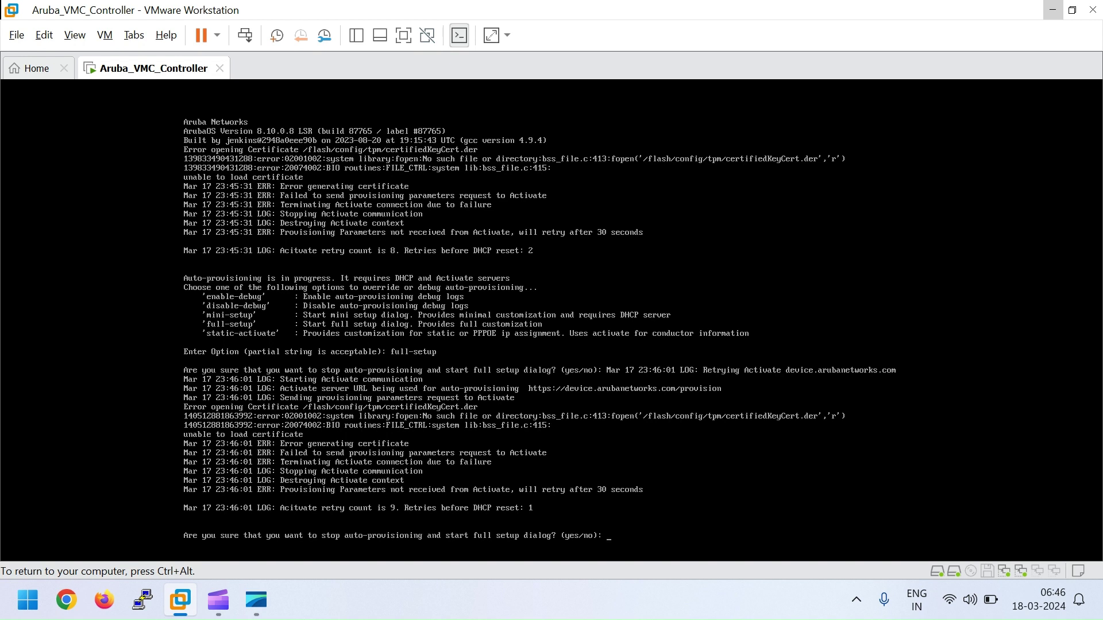
pyautogui.write('yes')
pyautogui.press('Return')
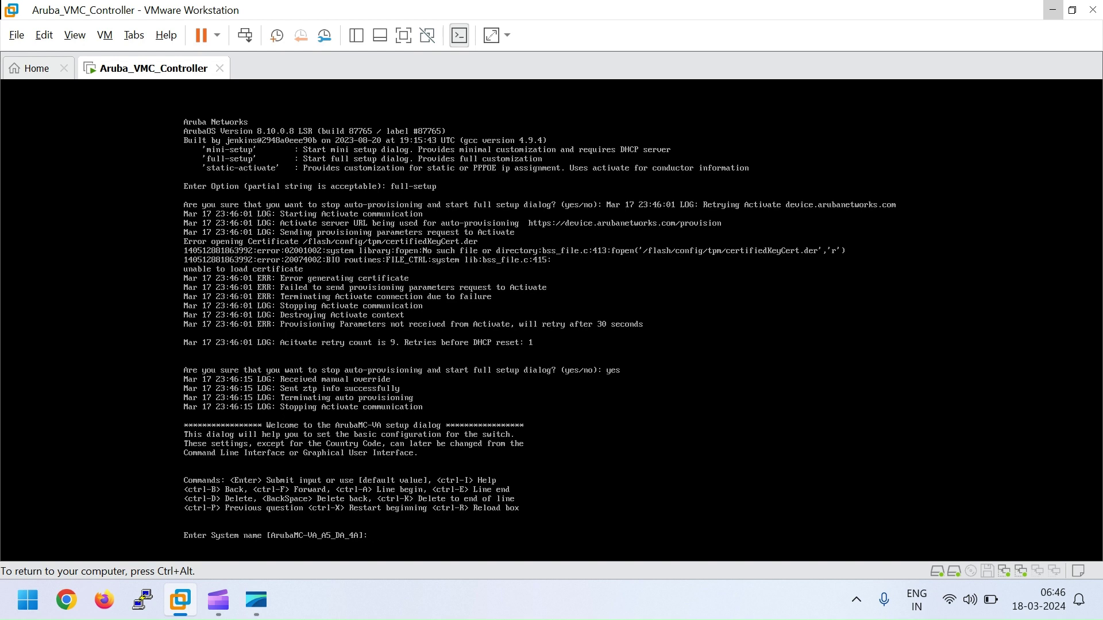
# Step: Set system name ARUBA_VMC, standalone role, VLAN 1 on port GE 0/0/0 in access mode
pyautogui.write('A')
pyautogui.press('BackSpace')
pyautogui.press('BackSpace')
pyautogui.write('RUBA_VMC')
pyautogui.press('Return')
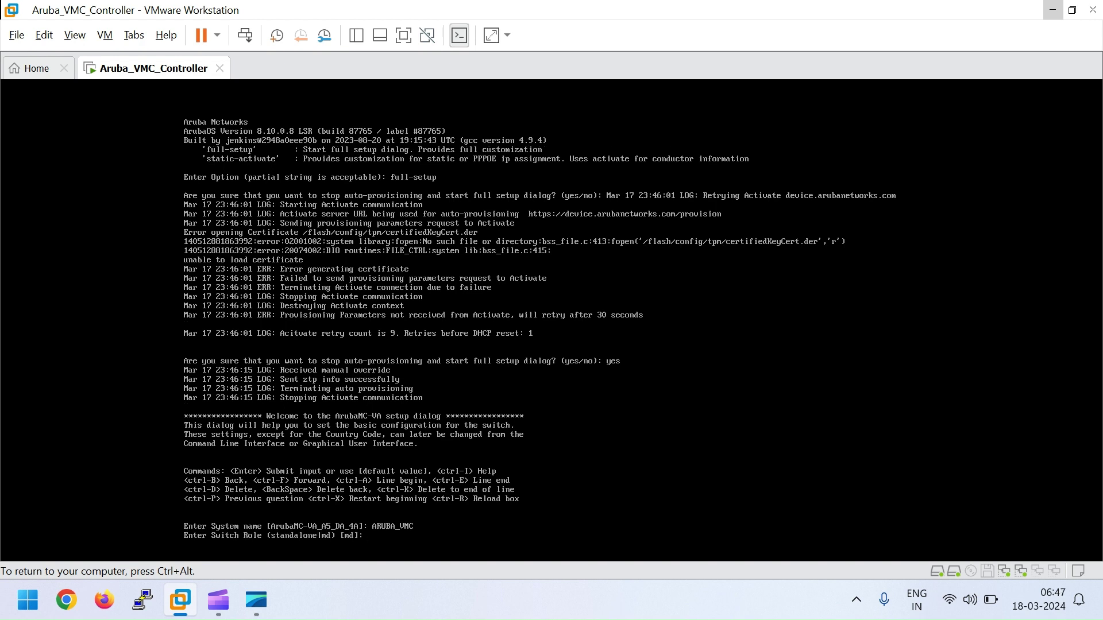
pyautogui.write('standalone')
pyautogui.press('Return')
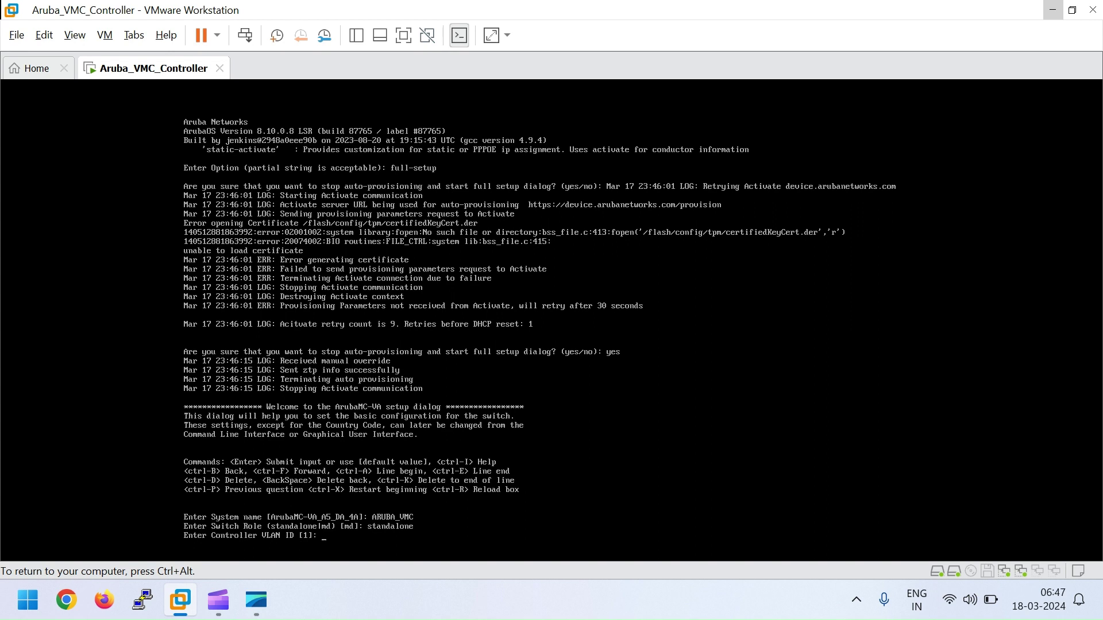
pyautogui.press('Return')
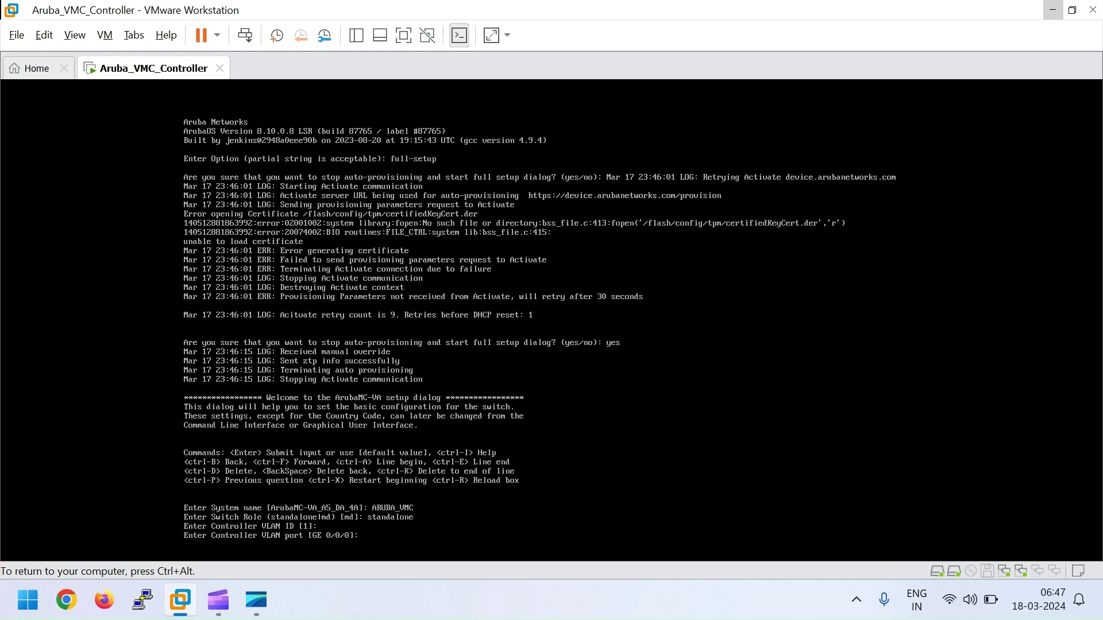
pyautogui.press('Return')
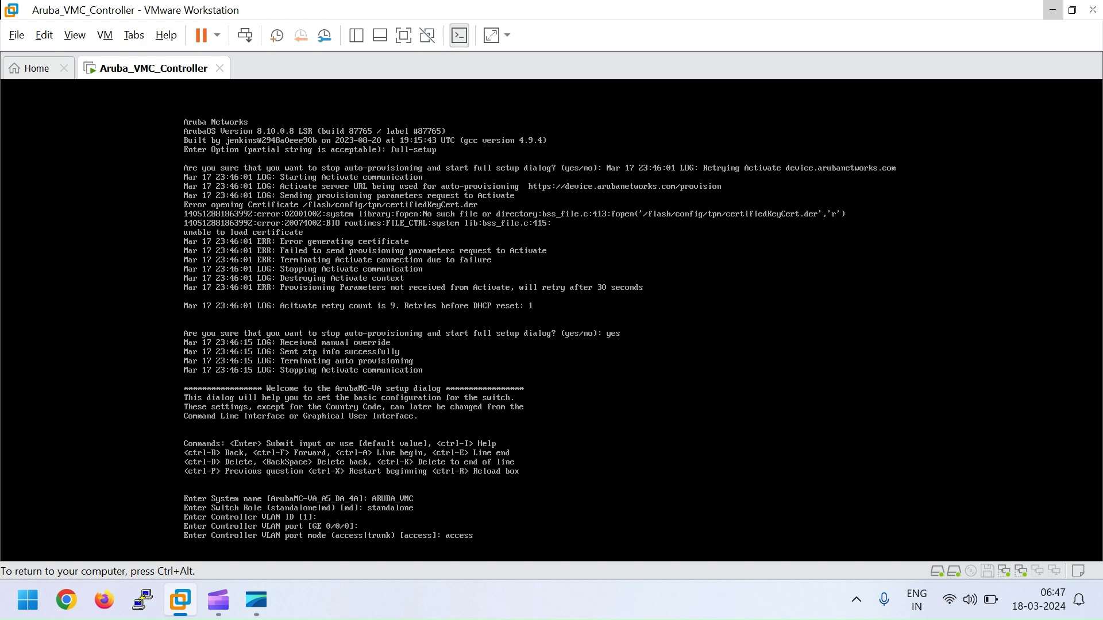
pyautogui.press('Return')
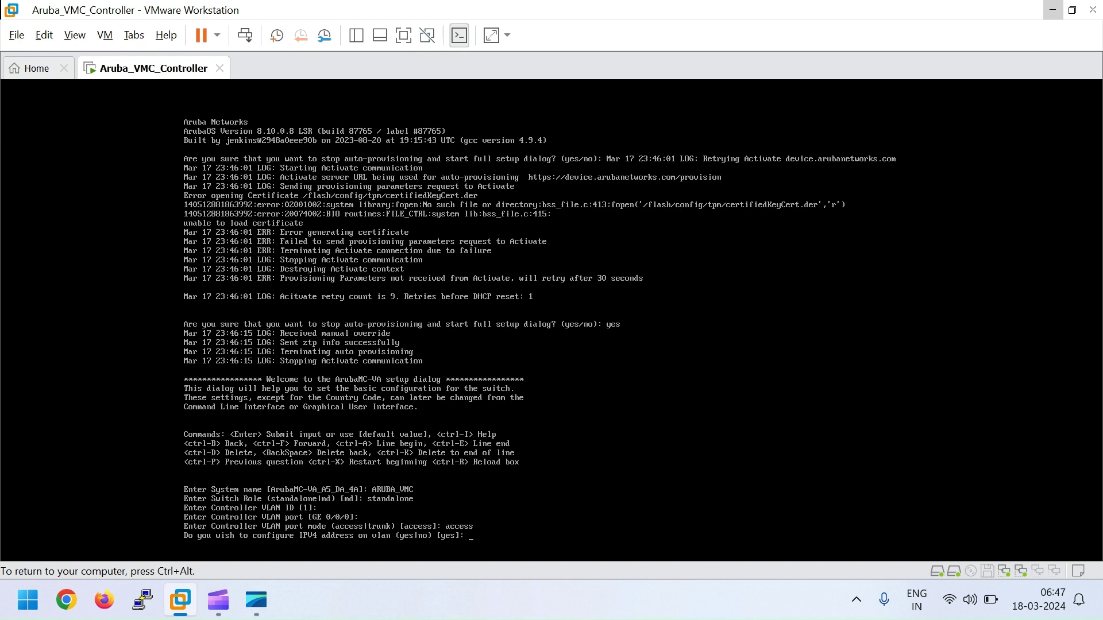
# Step: Configure IPv4 192.168.1.100/255.255.255.0 with gateway 192.168.1.1 and DNS 8.8.8.8
pyautogui.write('yes')
pyautogui.press('Return')
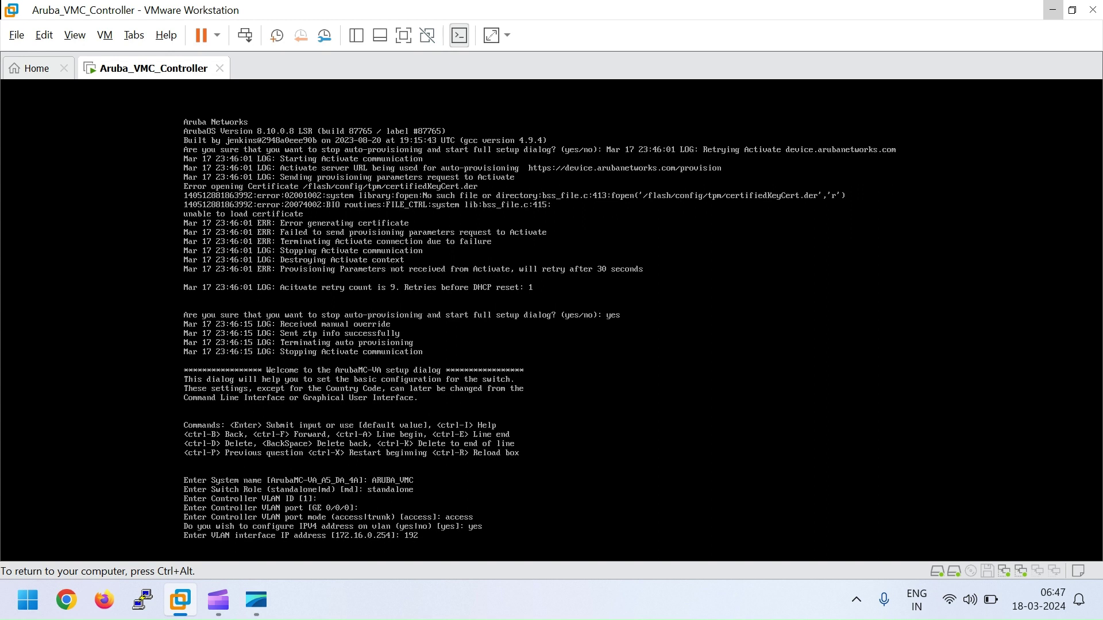
pyautogui.write('192.168.1.100')
pyautogui.press('Return')
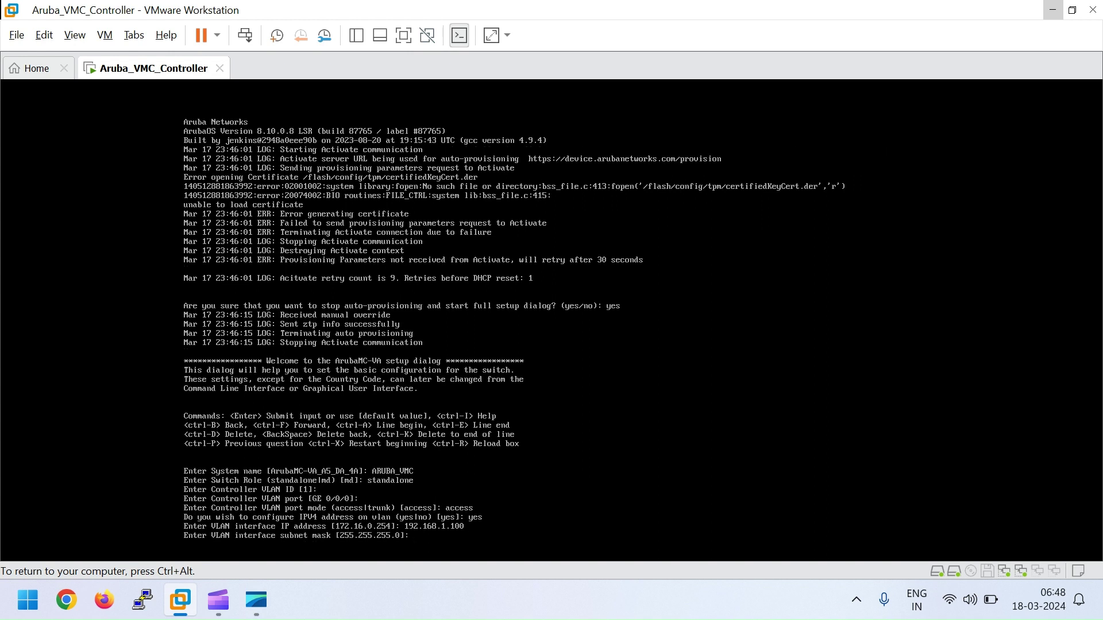
pyautogui.press('Return')
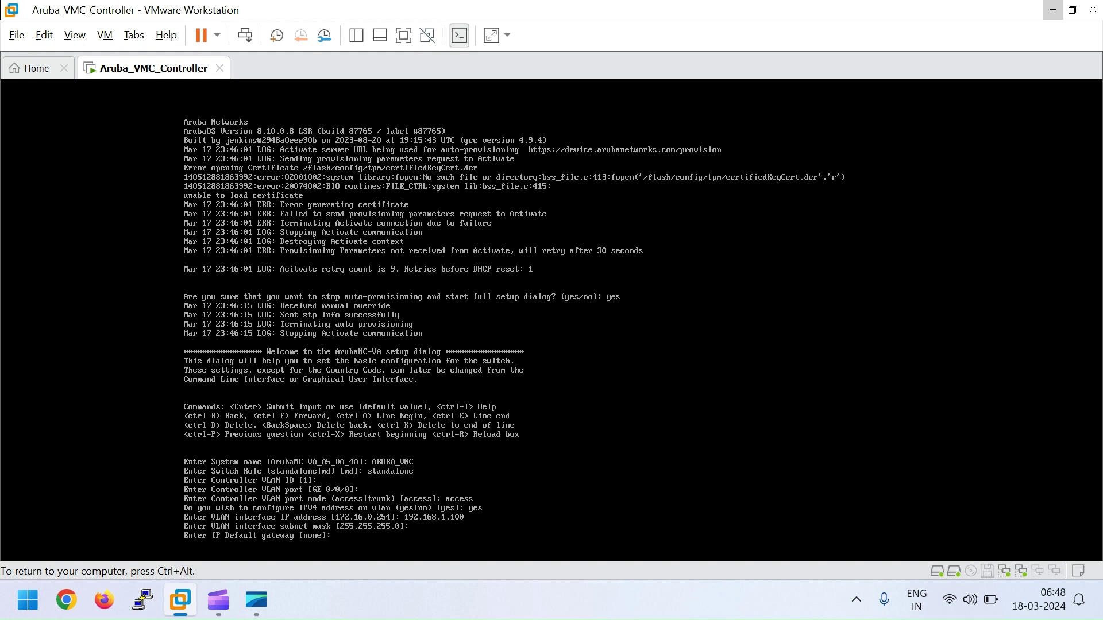
pyautogui.write('192.168.1.1')
pyautogui.press('Return')
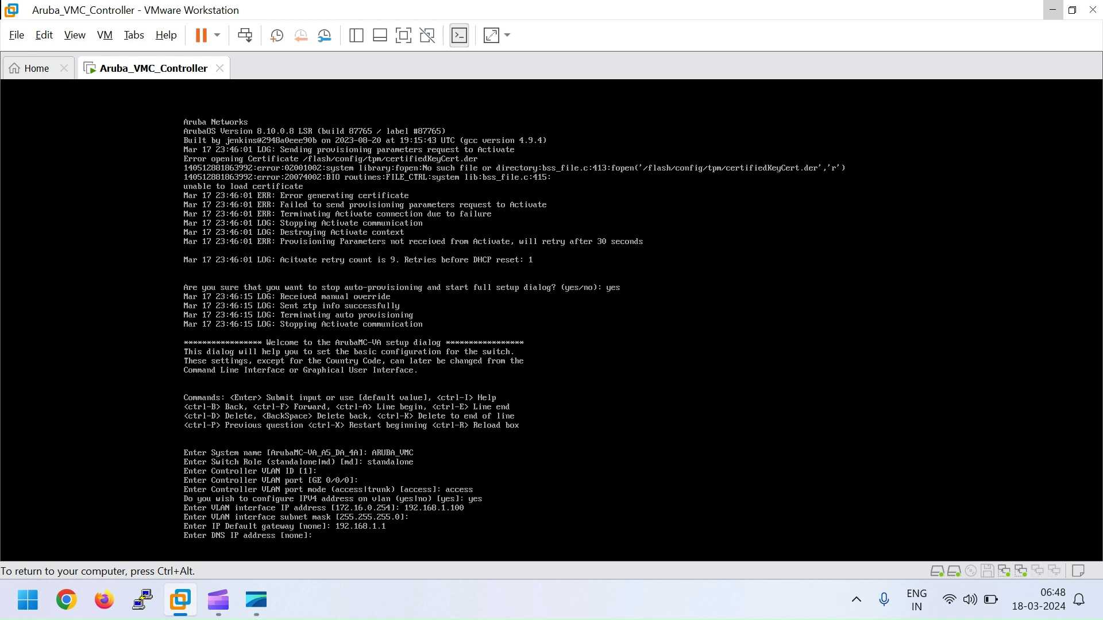
pyautogui.write('8.8.8.8')
pyautogui.press('Return')
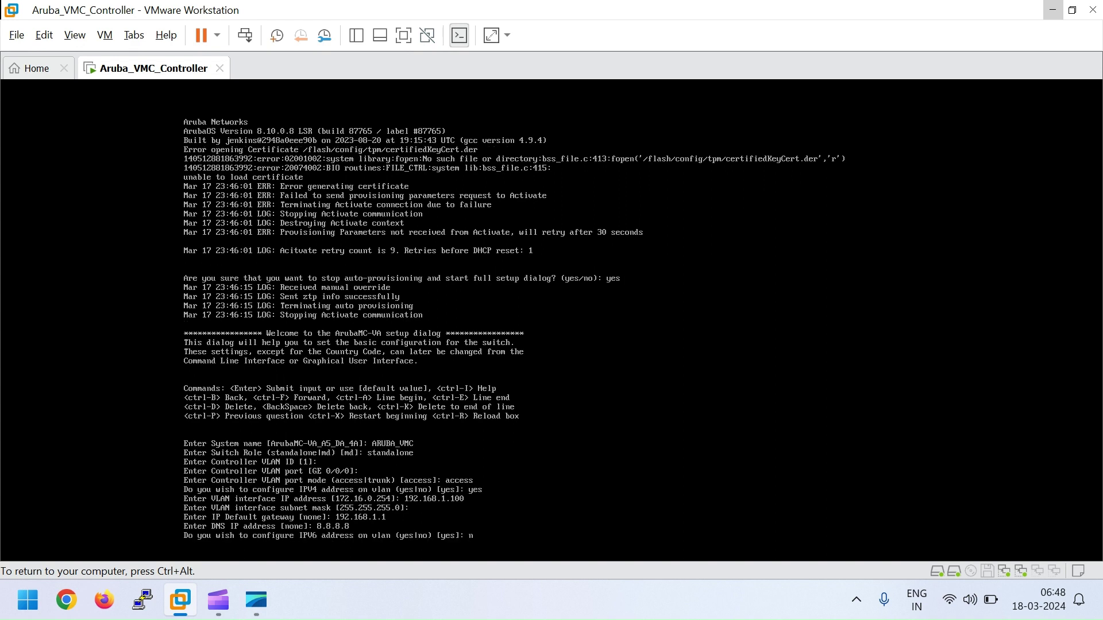
# Step: Decline IPv6 and set the country code to IN (India)
pyautogui.press('Return')
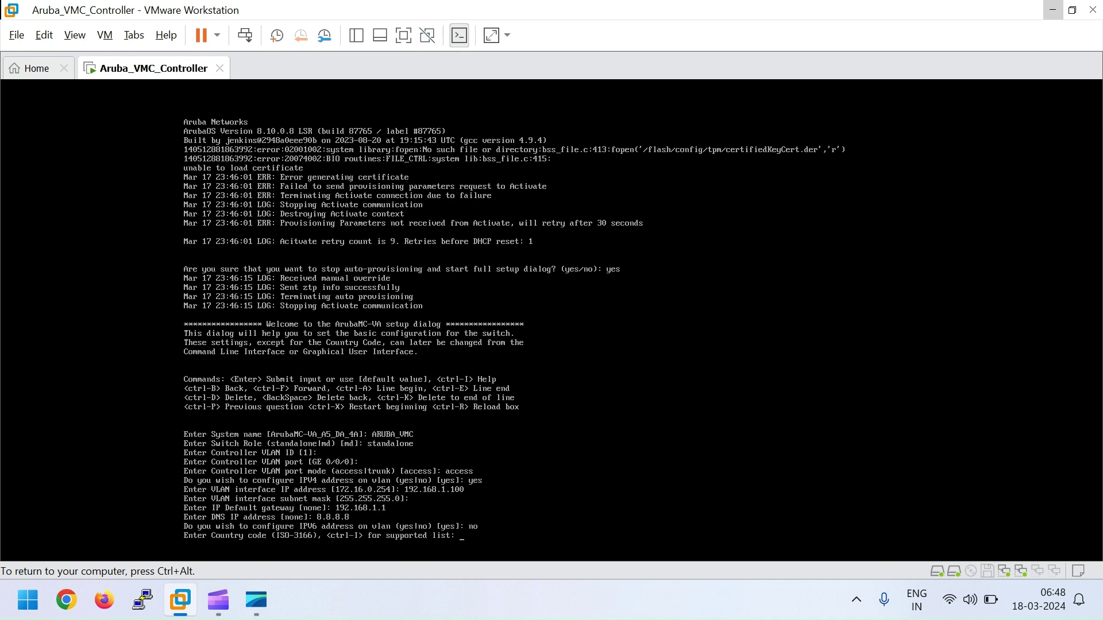
pyautogui.write('IN')
pyautogui.press('Return')
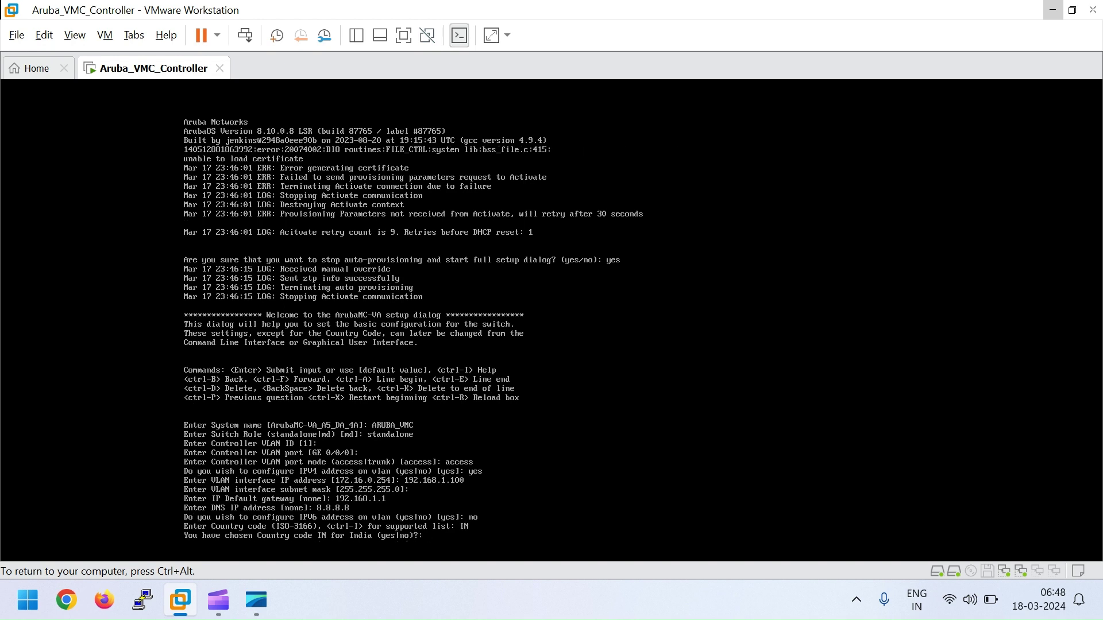
pyautogui.write('yes')
pyautogui.press('Return')
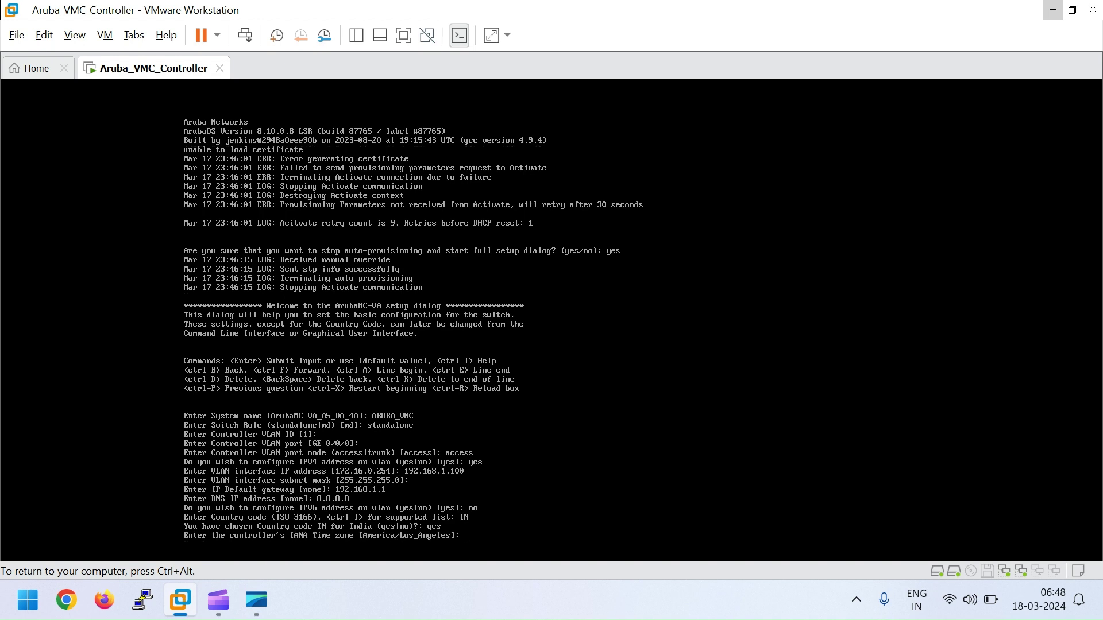
# Step: Set the time zone to Asia/Kolkata and keep the default time and date
pyautogui.write('Asia/kolkata')
pyautogui.press('Return')
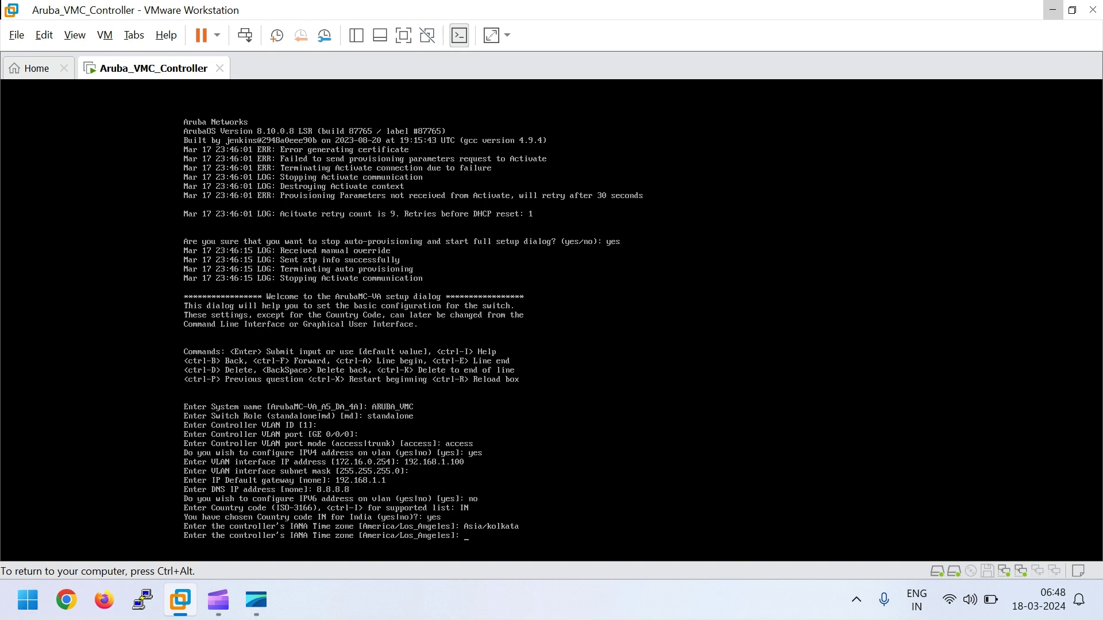
pyautogui.write('Asia')
pyautogui.write('/Kolkata')
pyautogui.press('Return')
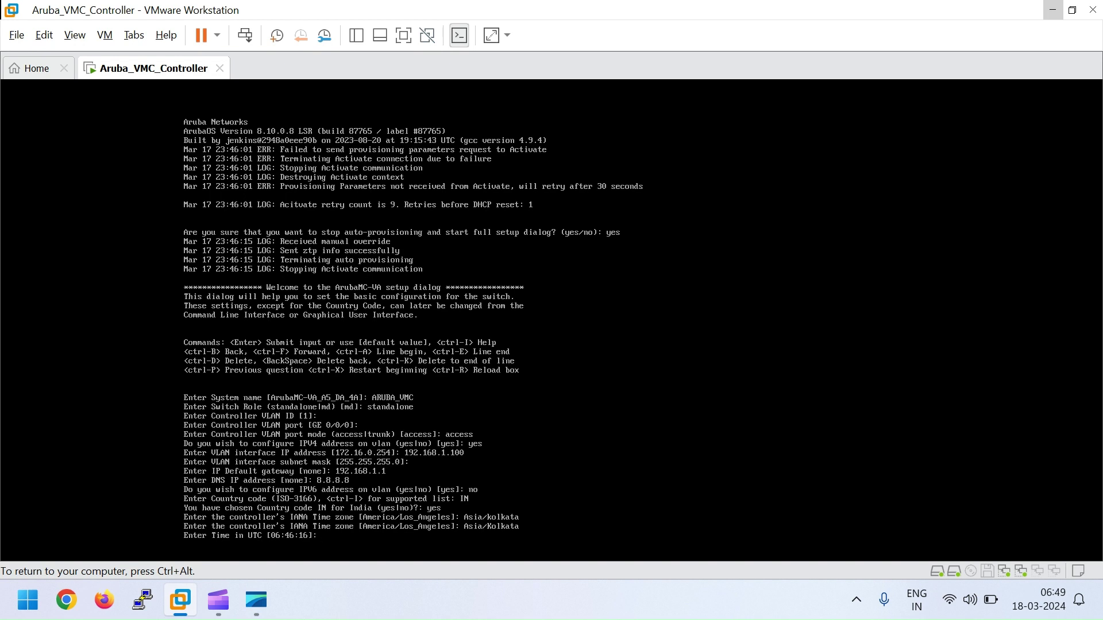
pyautogui.press('Return')
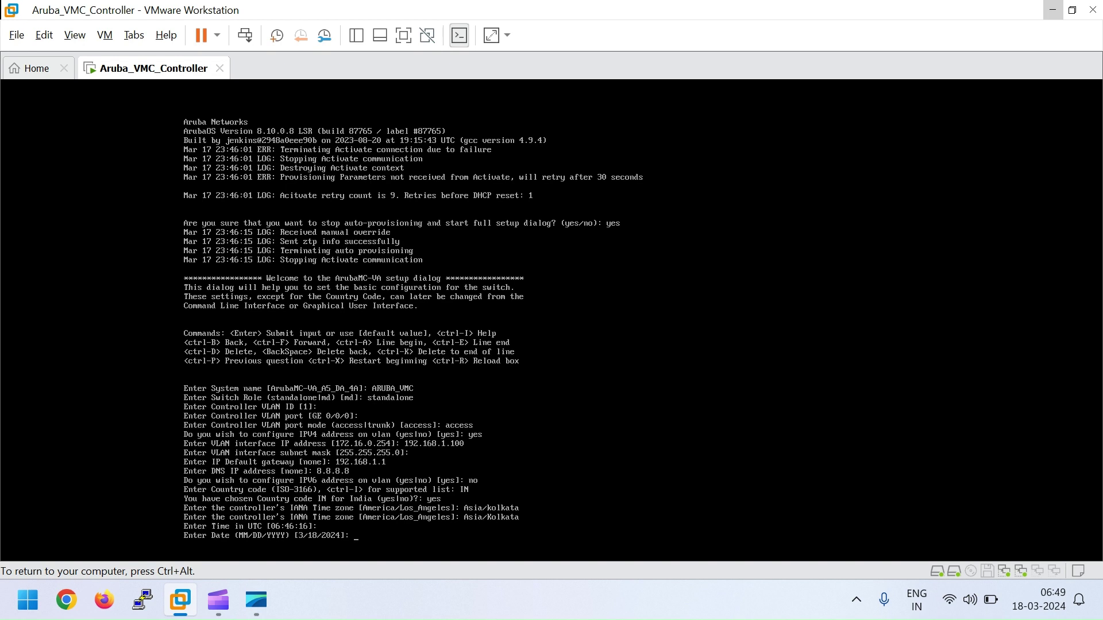
pyautogui.press('Return')
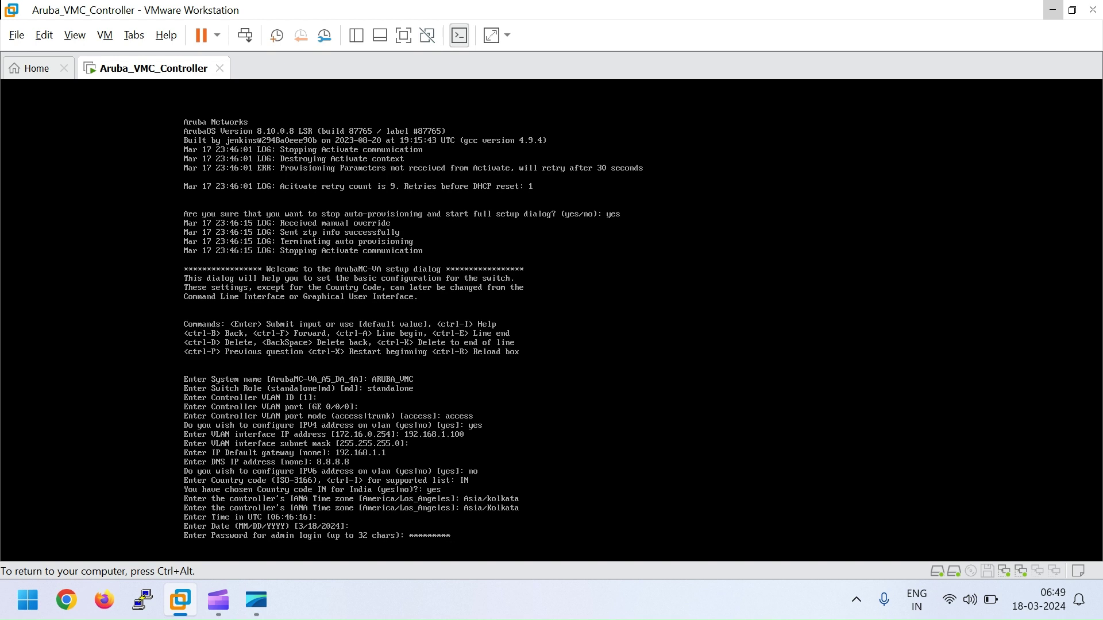
# Step: Enter and confirm the admin password, then accept the setup choices with yes to reboot
pyautogui.press('Return')
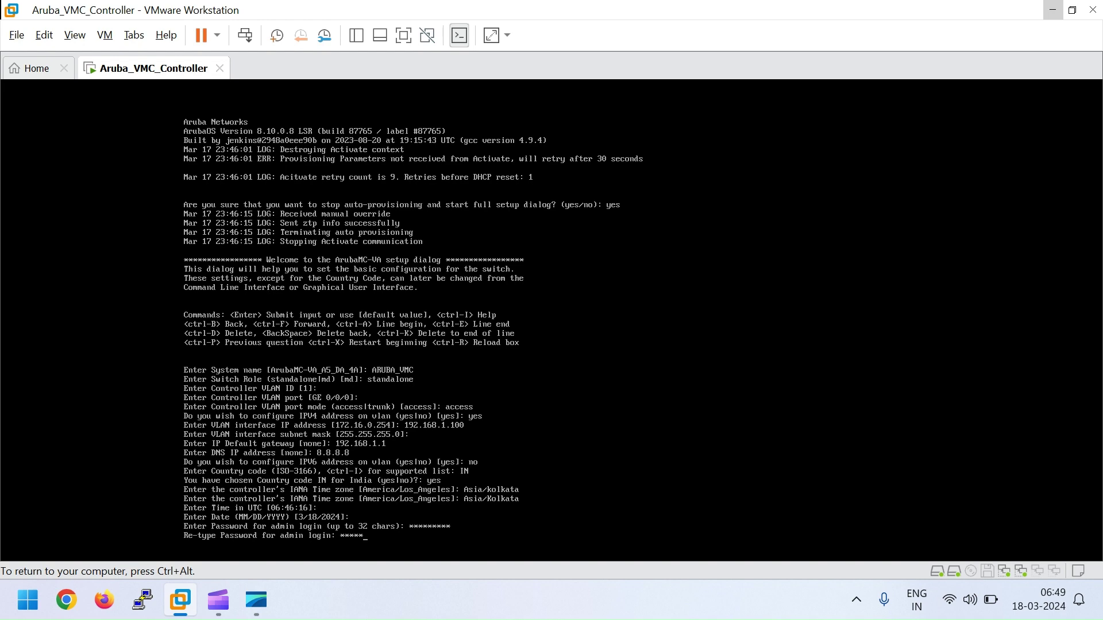
pyautogui.press('Return')
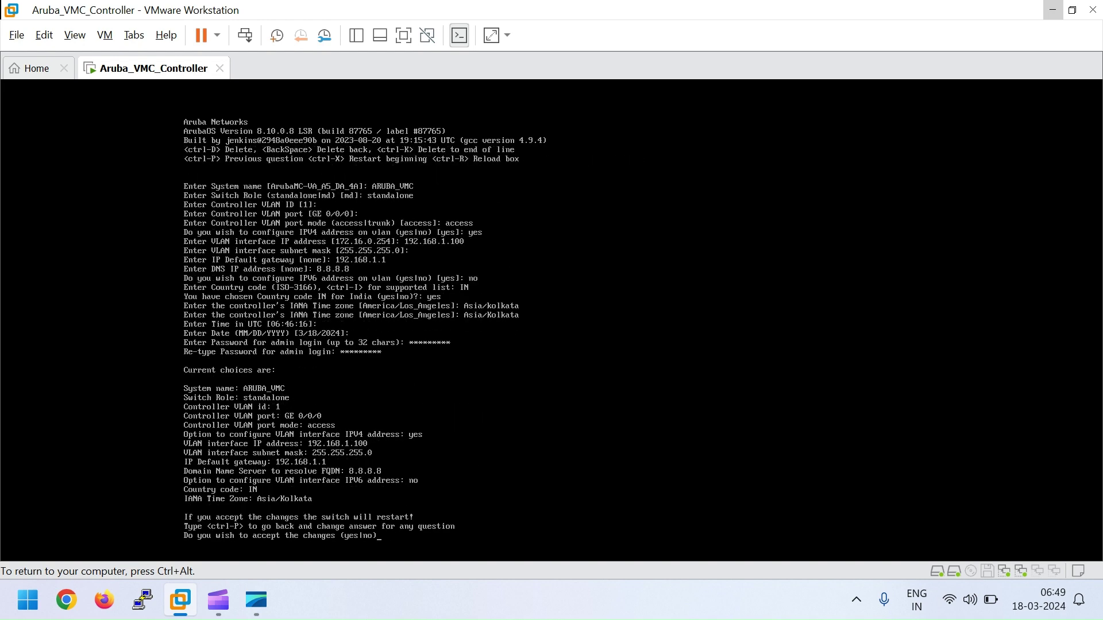
pyautogui.write('yes')
pyautogui.press('Return')
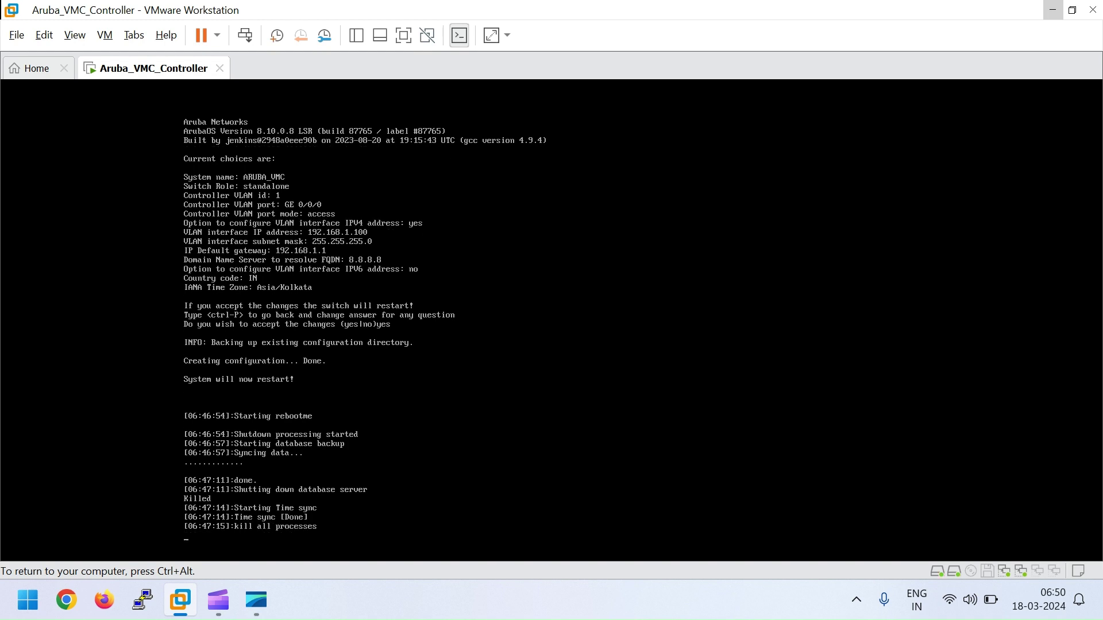
# Step: Enter user admin at the rebooted controller's console login prompt
pyautogui.hotkey('ctrl', 'alt')
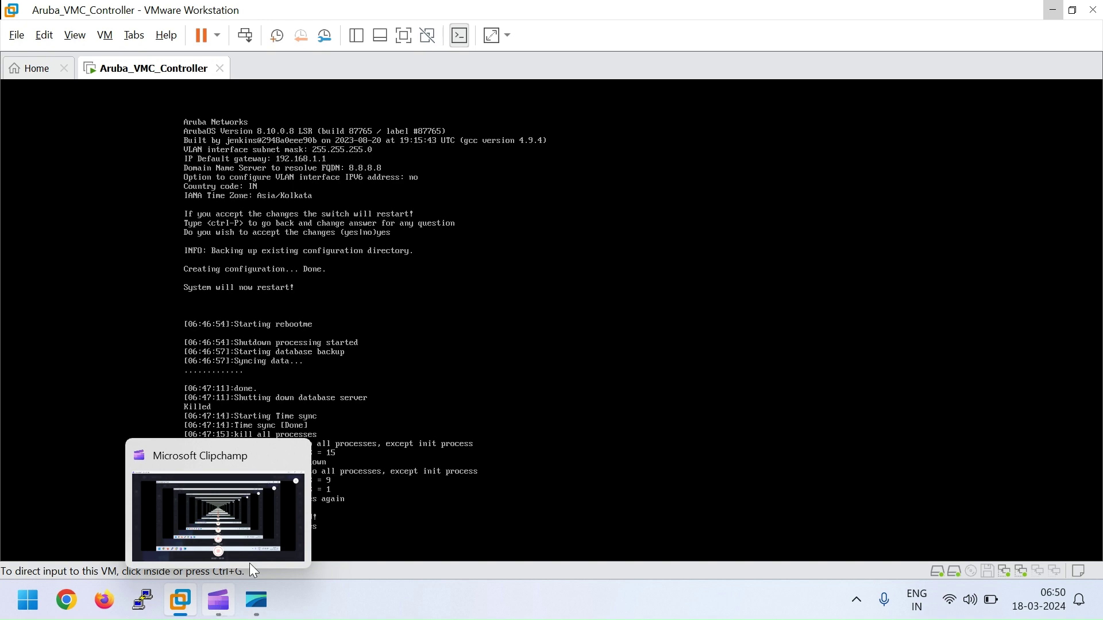
pyautogui.click(221, 609)
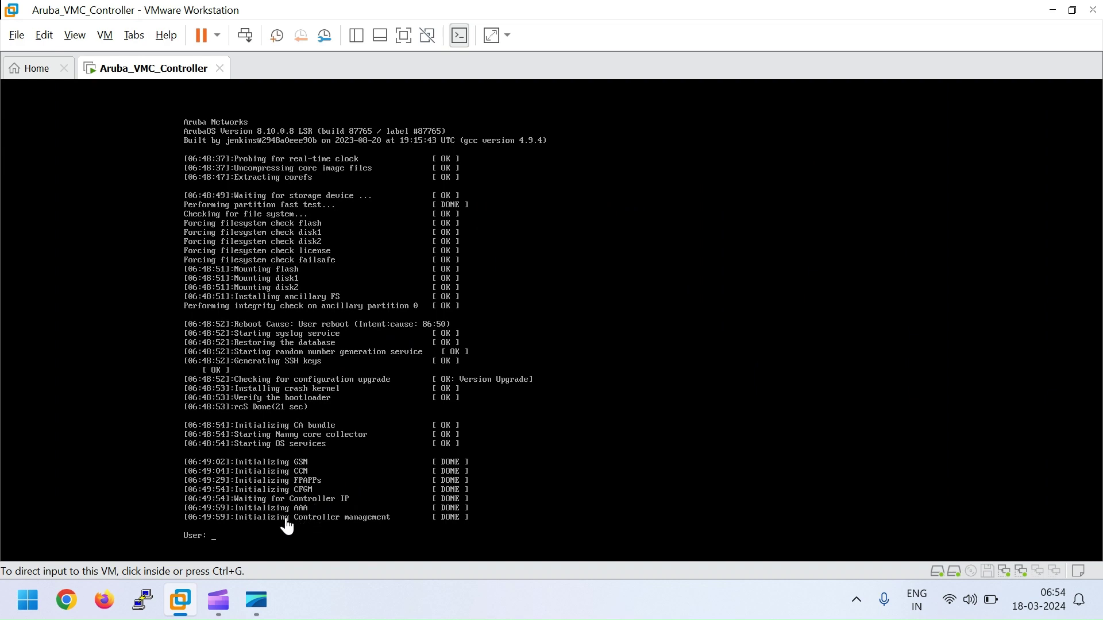
pyautogui.click(221, 544)
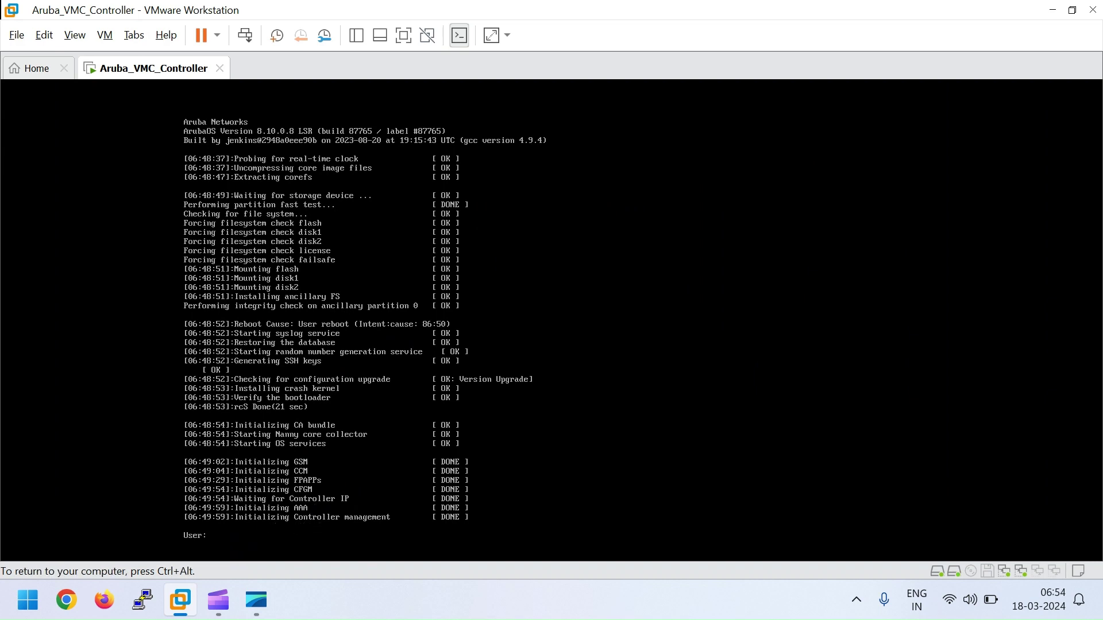
pyautogui.write('admin')
pyautogui.press('Return')
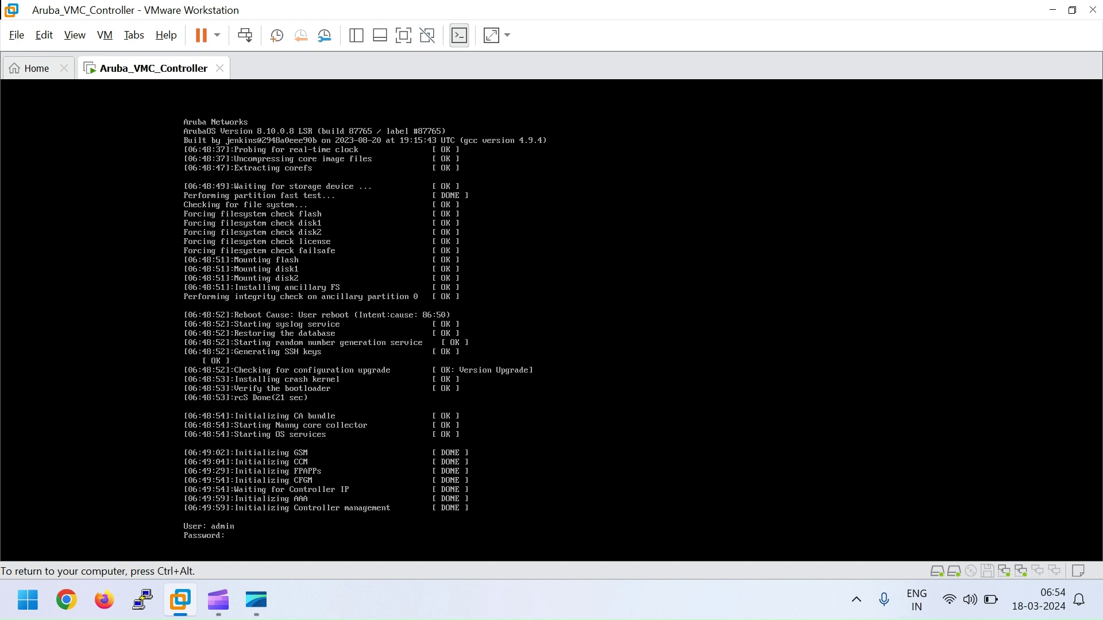
# Step: Log in with the password and ping 192.168.1.3 from the controller
pyautogui.press('Return')
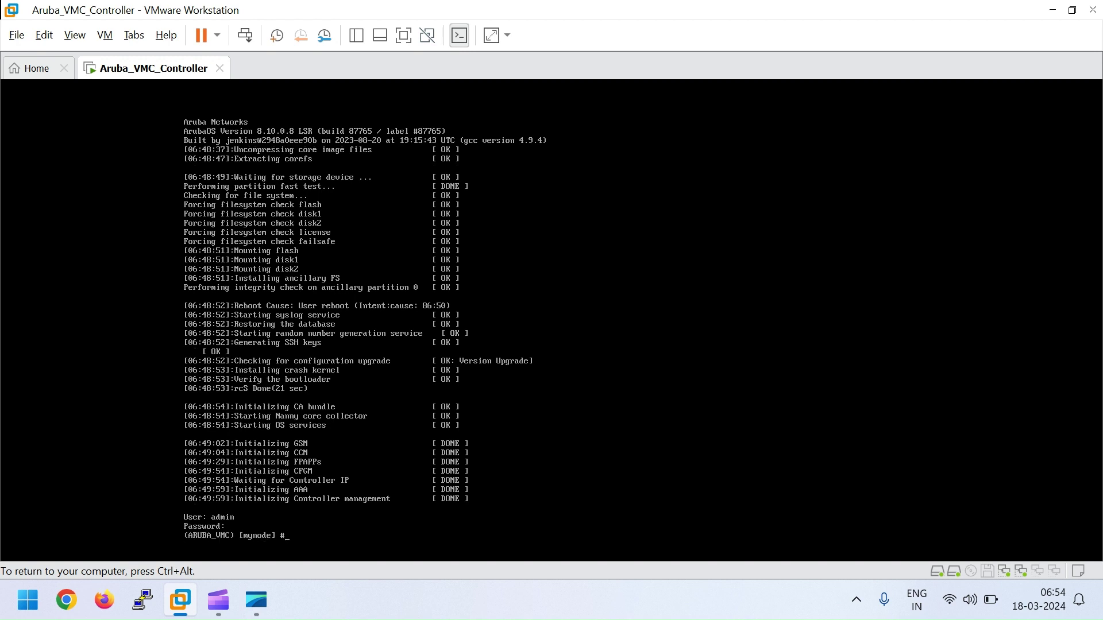
pyautogui.press('Return')
pyautogui.press('Return')
pyautogui.press('Return')
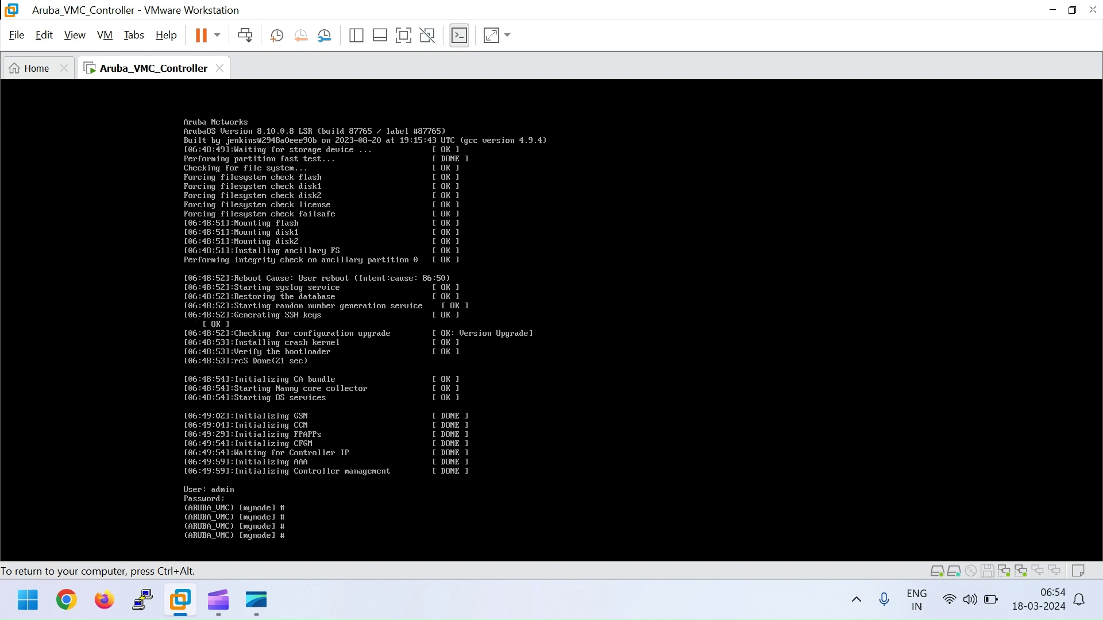
pyautogui.press('Return')
pyautogui.press('Return')
pyautogui.press('Return')
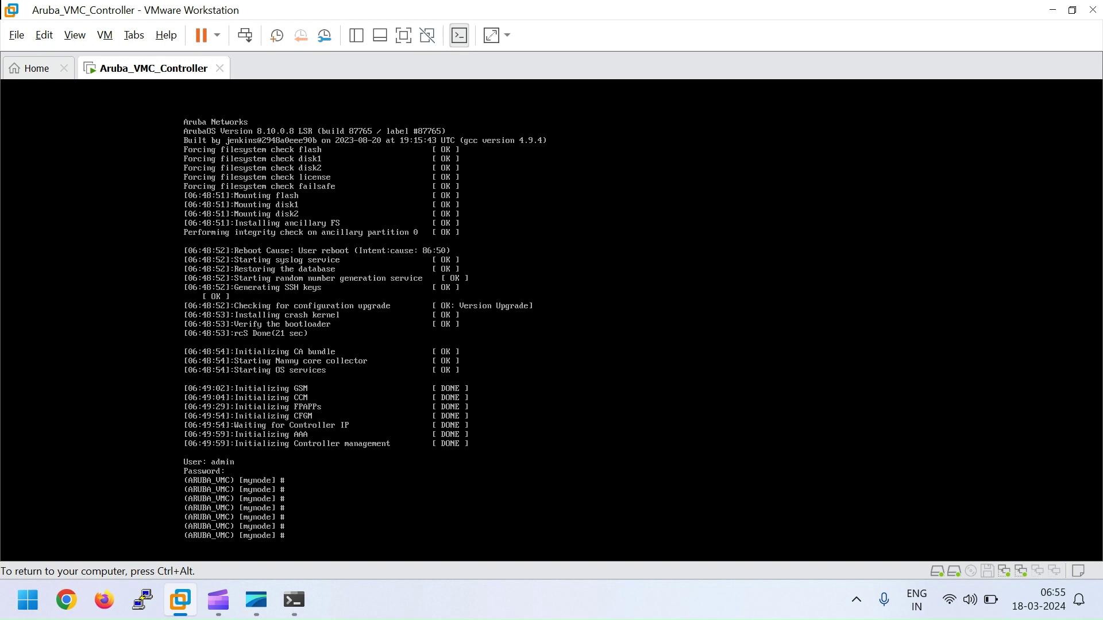
pyautogui.write('ping 192')
pyautogui.write('.168.1.3')
pyautogui.press('Return')
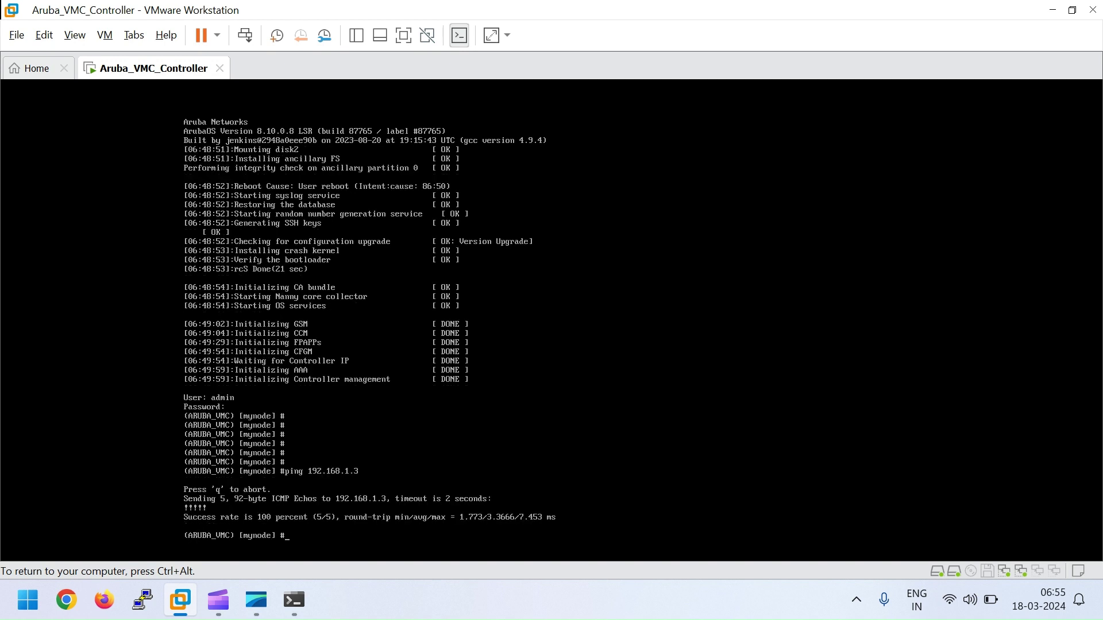
# Step: Ping 8.8.8.8 from the controller, then bring the Chrome window forward
pyautogui.press('Up')
pyautogui.press('BackSpace')
pyautogui.press('BackSpace')
pyautogui.press('BackSpace')
pyautogui.press('BackSpace')
pyautogui.press('BackSpace')
pyautogui.press('BackSpace')
pyautogui.press('BackSpace')
pyautogui.press('BackSpace')
pyautogui.press('BackSpace')
pyautogui.press('BackSpace')
pyautogui.press('BackSpace')
pyautogui.press('BackSpace')
pyautogui.press('BackSpace')
pyautogui.press('BackSpace')
pyautogui.write('ng 8.8.8.8')
pyautogui.press('Return')
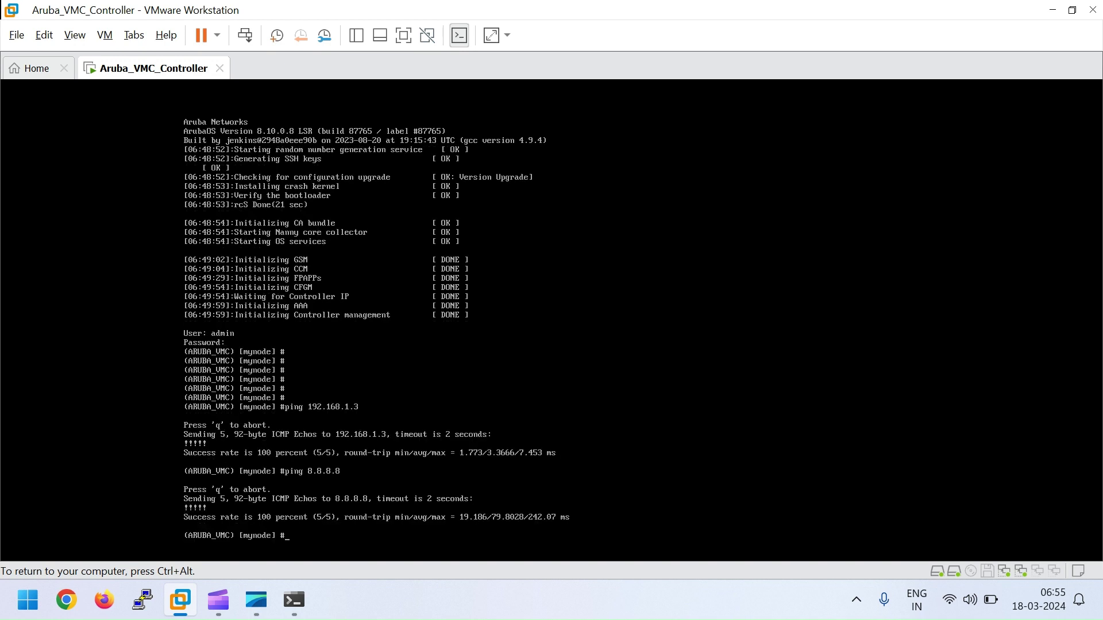
pyautogui.hotkey('ctrl', 'alt')
pyautogui.click(66, 601)
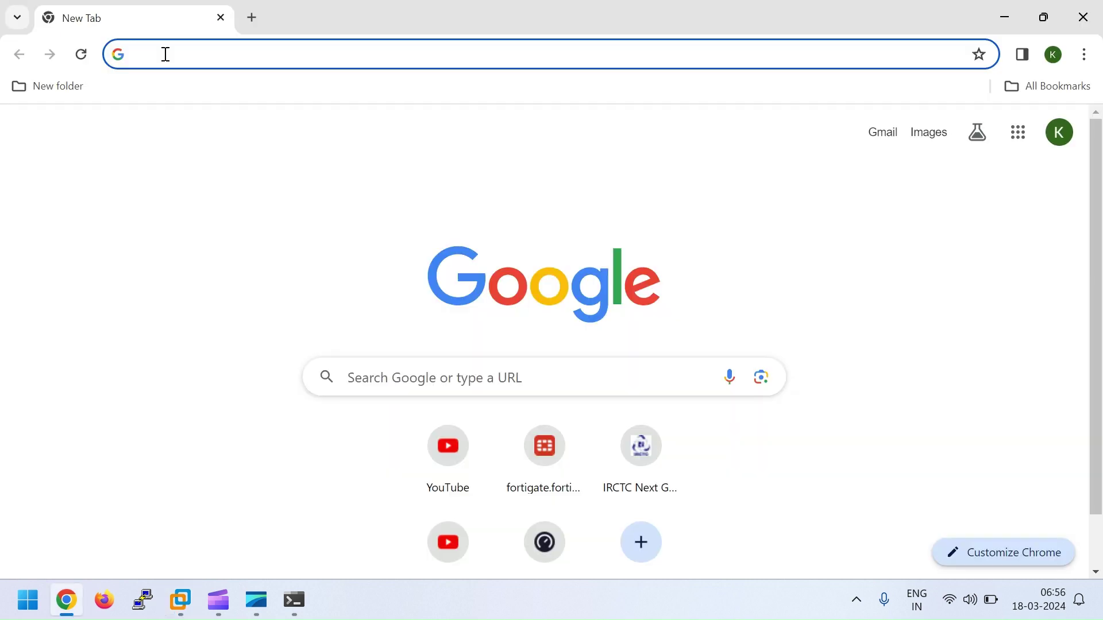
# Step: Open the controller at 192.168.1.100 and proceed past the certificate warning to the login page
pyautogui.write('192.16')
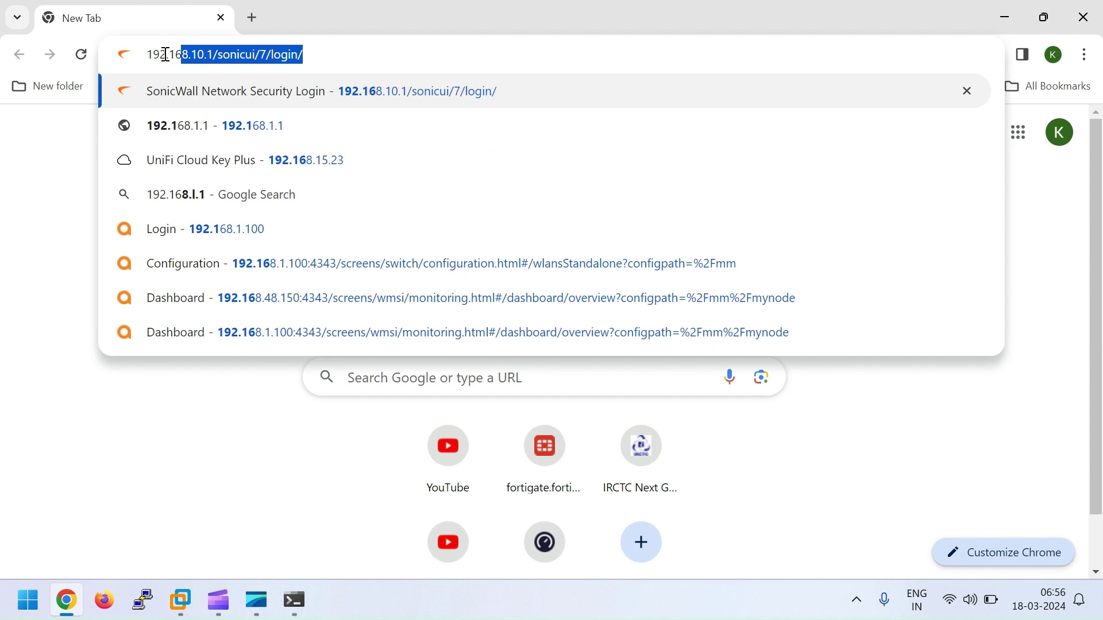
pyautogui.write('8.1.100')
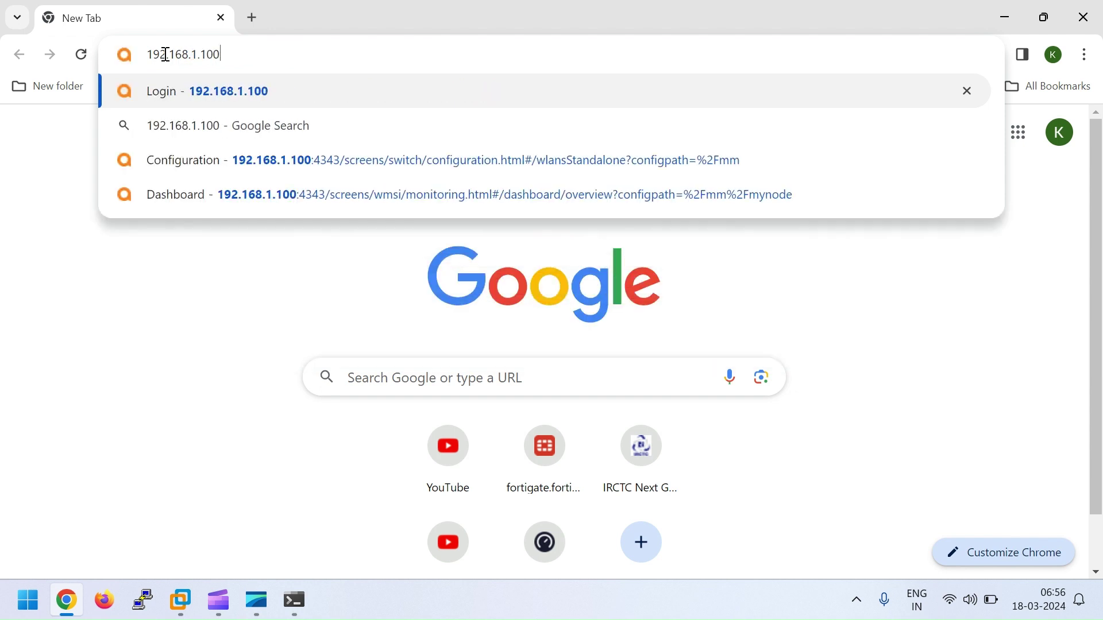
pyautogui.press('Return')
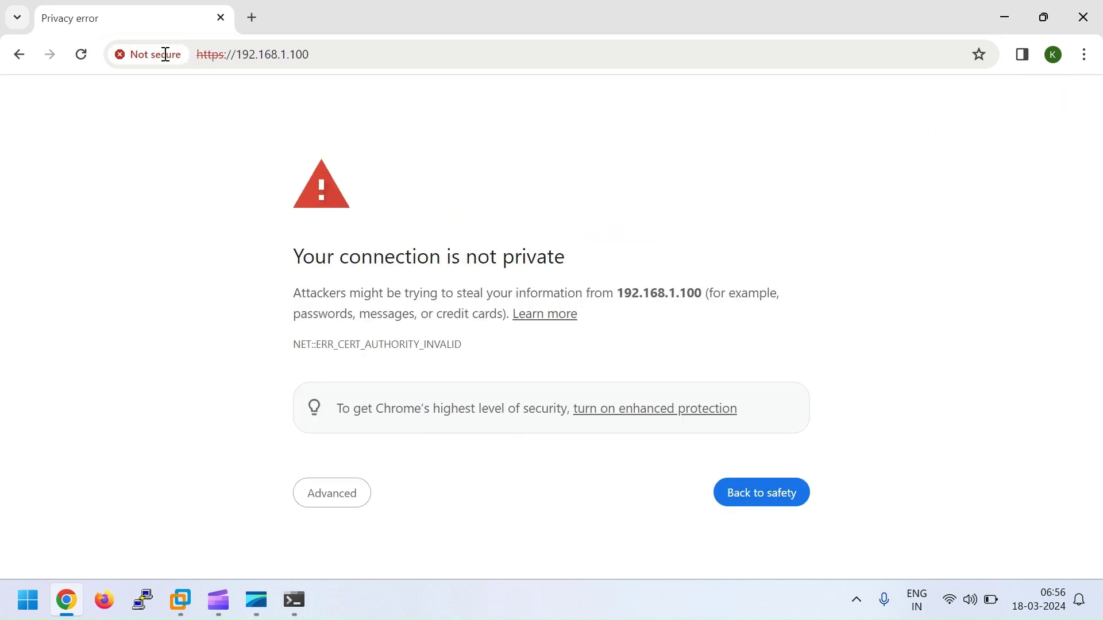
pyautogui.click(317, 491)
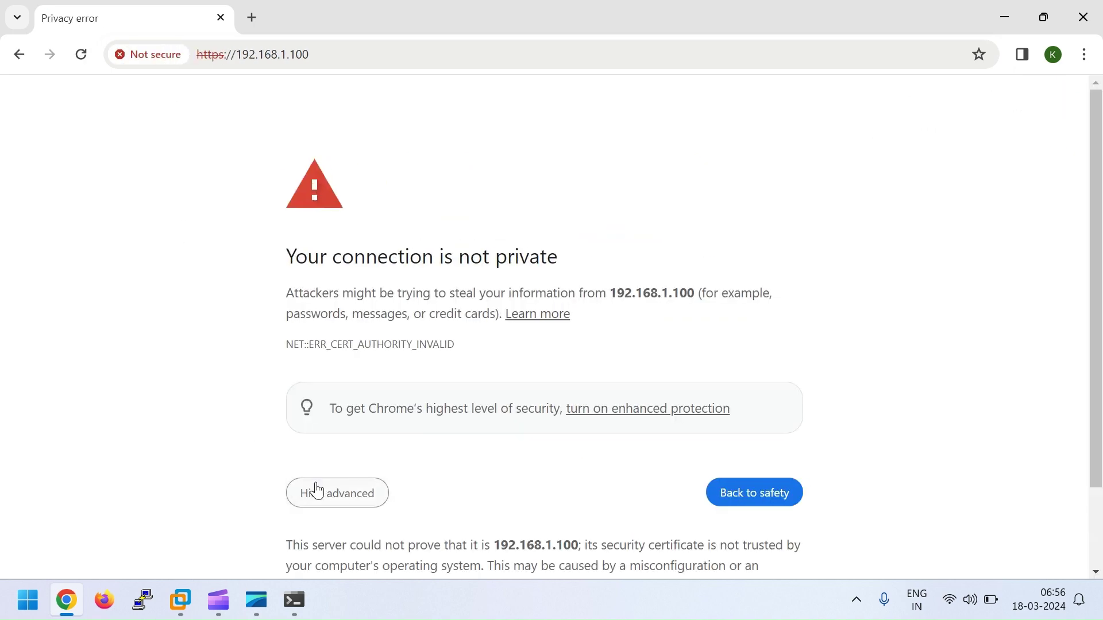
pyautogui.scroll(-2, 318, 474)
pyautogui.click(362, 533)
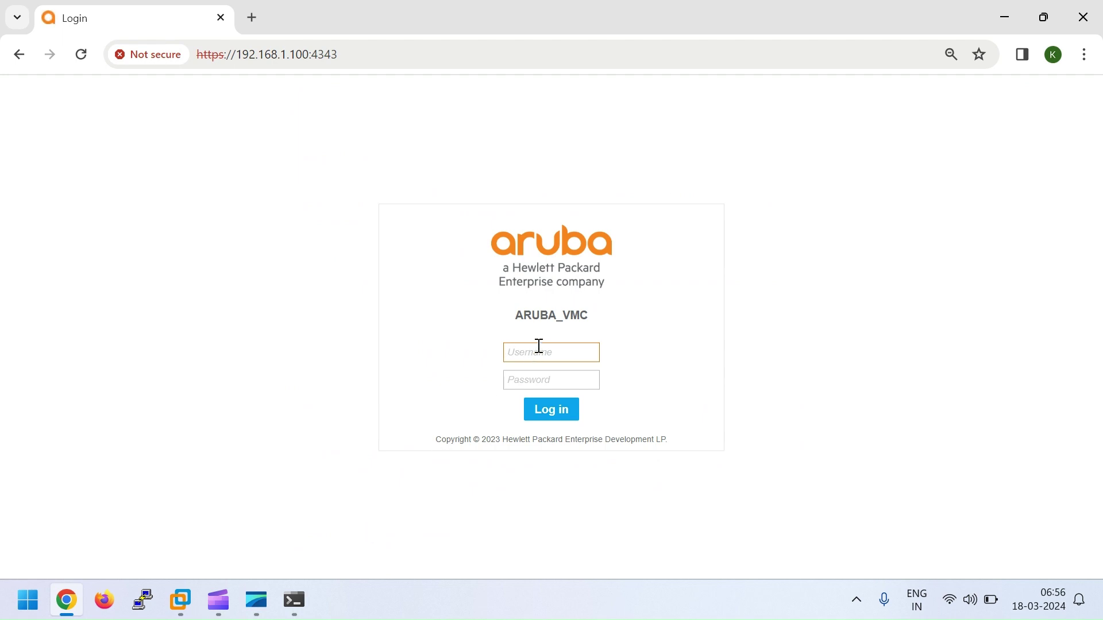
# Step: Attempt a login with wrong credentials, which the controller rejects as invalid
pyautogui.write('admin')
pyautogui.press('Tab')
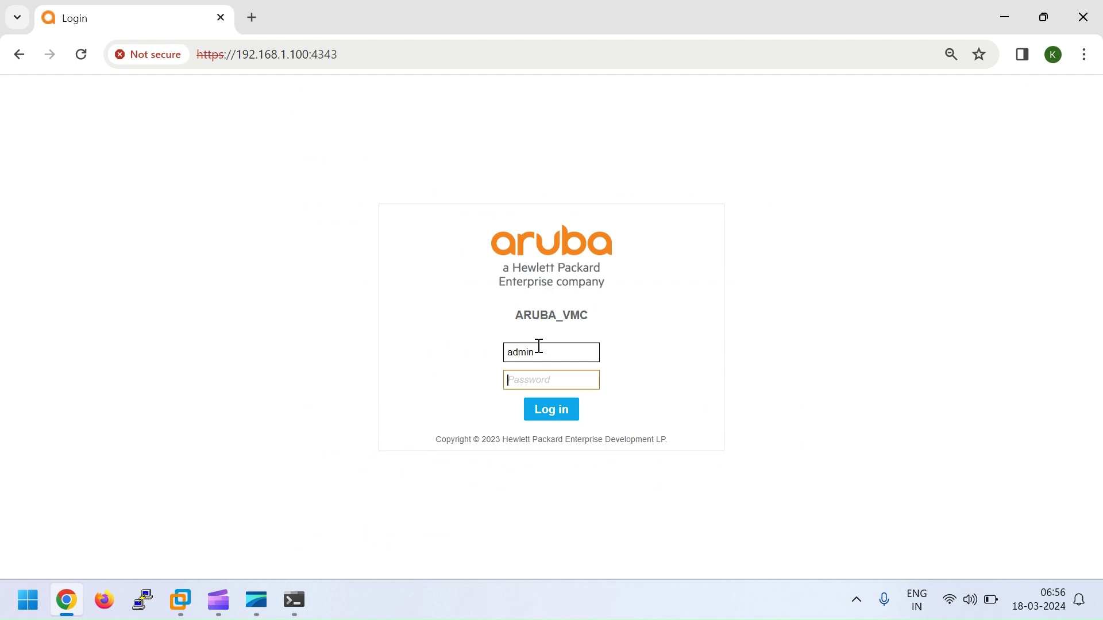
pyautogui.write('a')
pyautogui.press('Return')
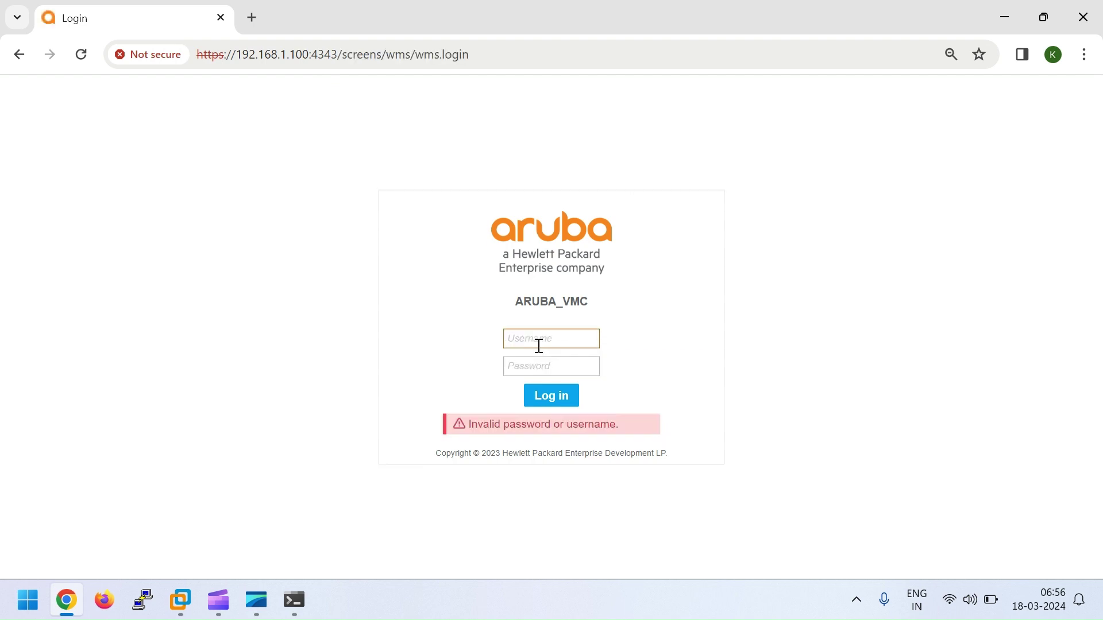
# Step: Log in again with the admin username and its password to reach the dashboard
pyautogui.write('admin')
pyautogui.press('Tab')
pyautogui.write('ad')
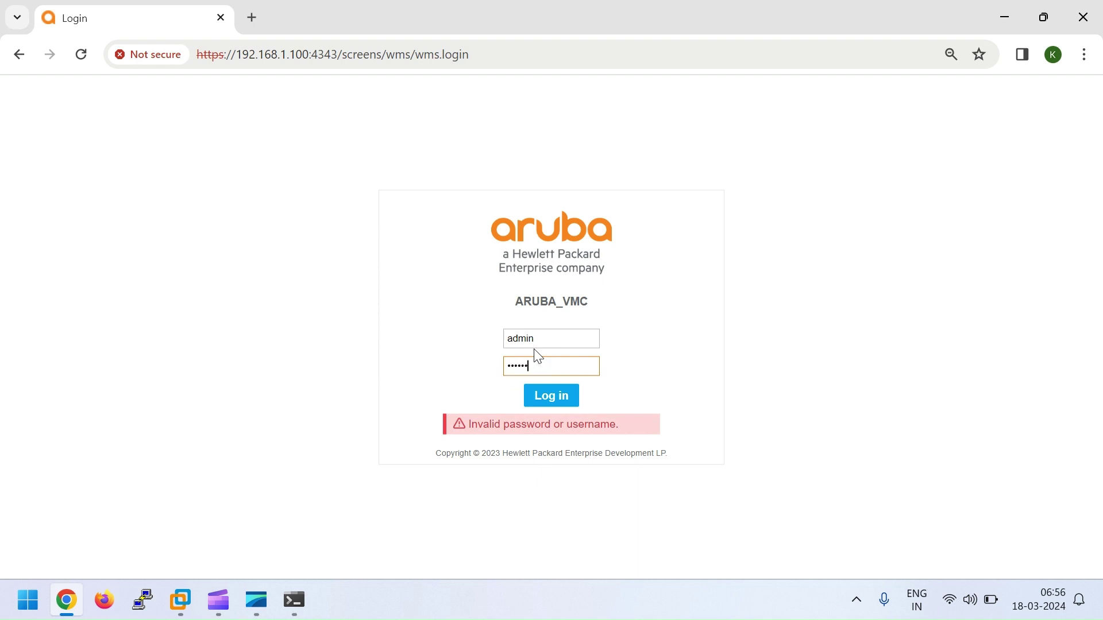
pyautogui.press('Return')
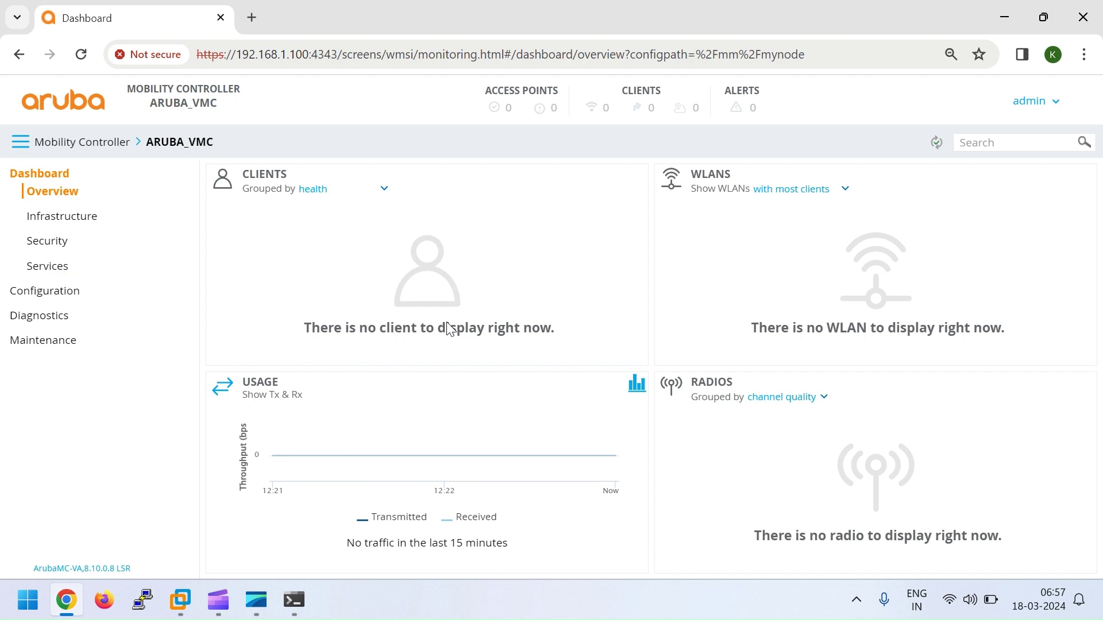
# Step: Navigate from the Mobility Controller level to Configuration > License
pyautogui.click(77, 145)
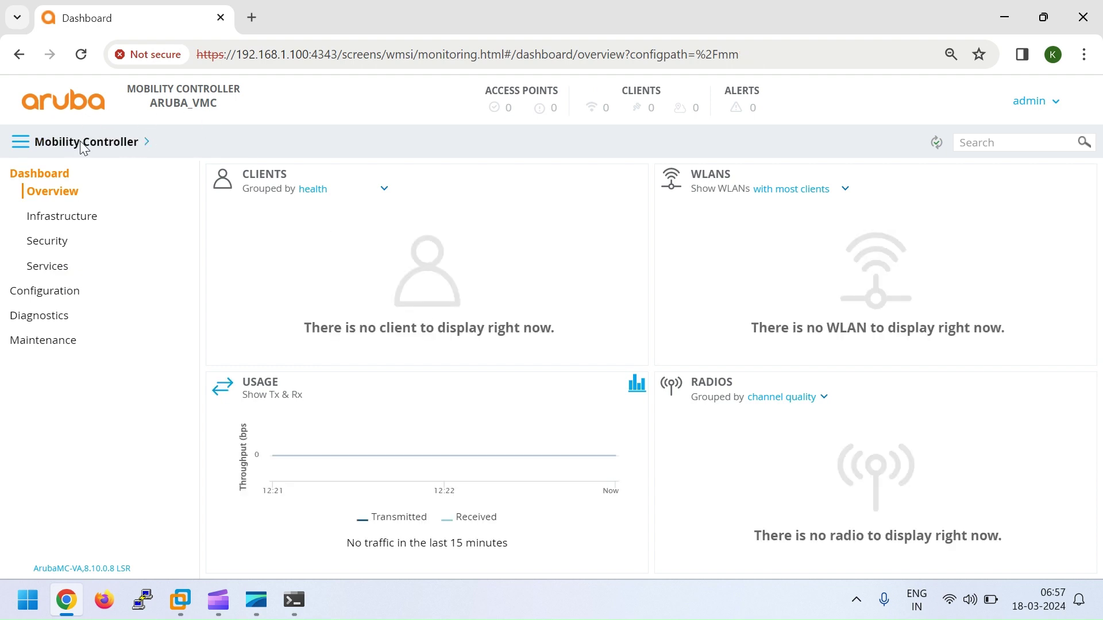
pyautogui.click(39, 299)
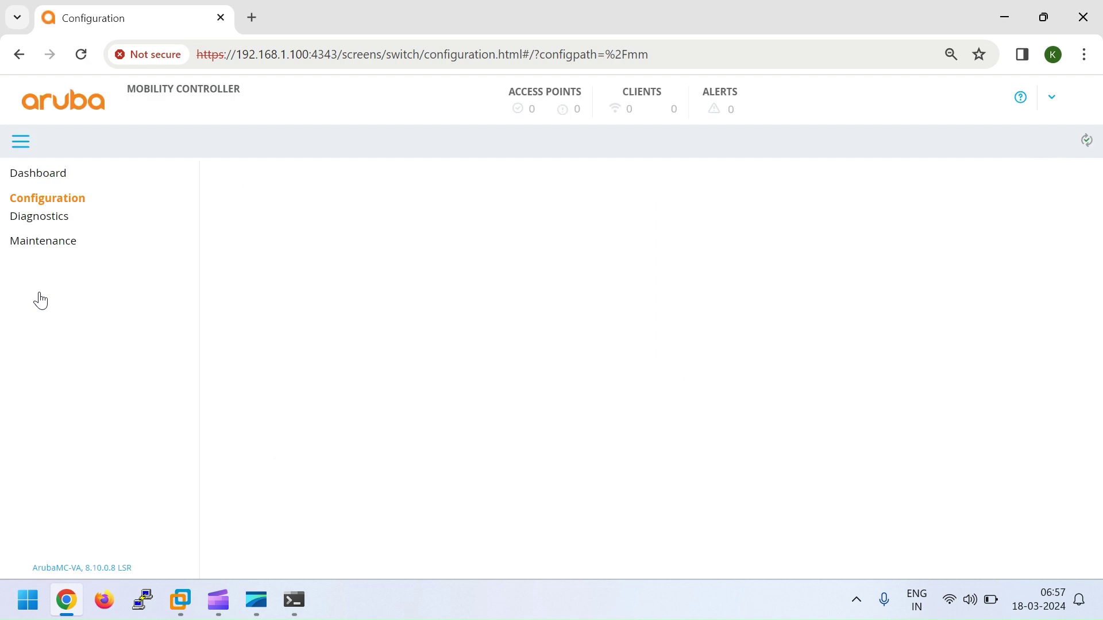
pyautogui.click(56, 448)
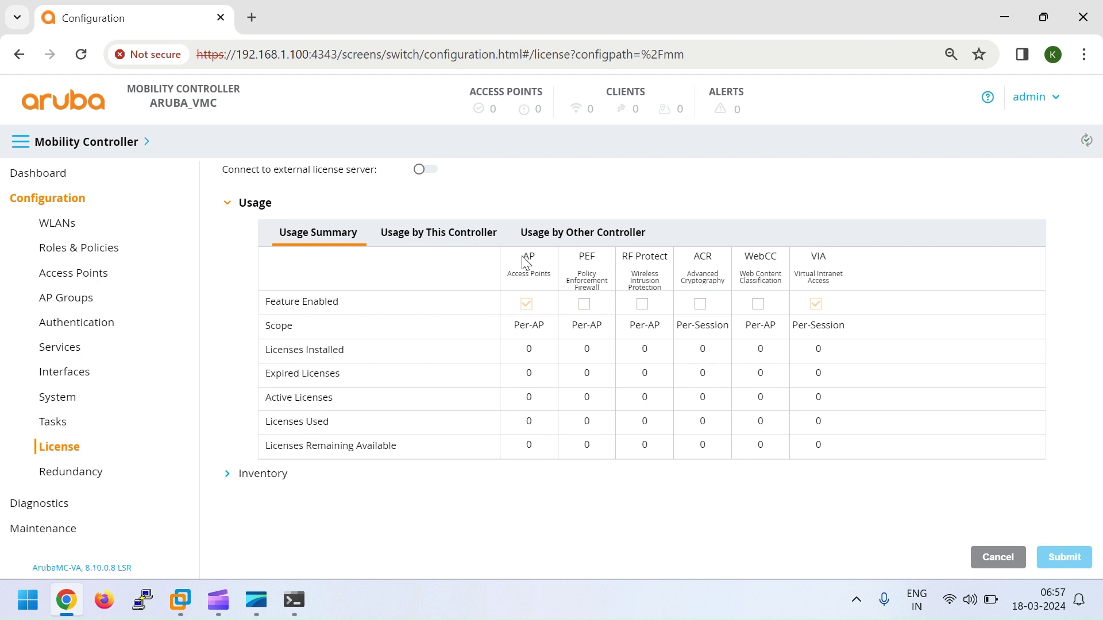
# Step: Review the zero PEF and VIA license counts in Usage Summary, then expand Inventory
pyautogui.moveTo(579, 257); pyautogui.dragTo(599, 262)
pyautogui.moveTo(810, 257); pyautogui.dragTo(825, 279)
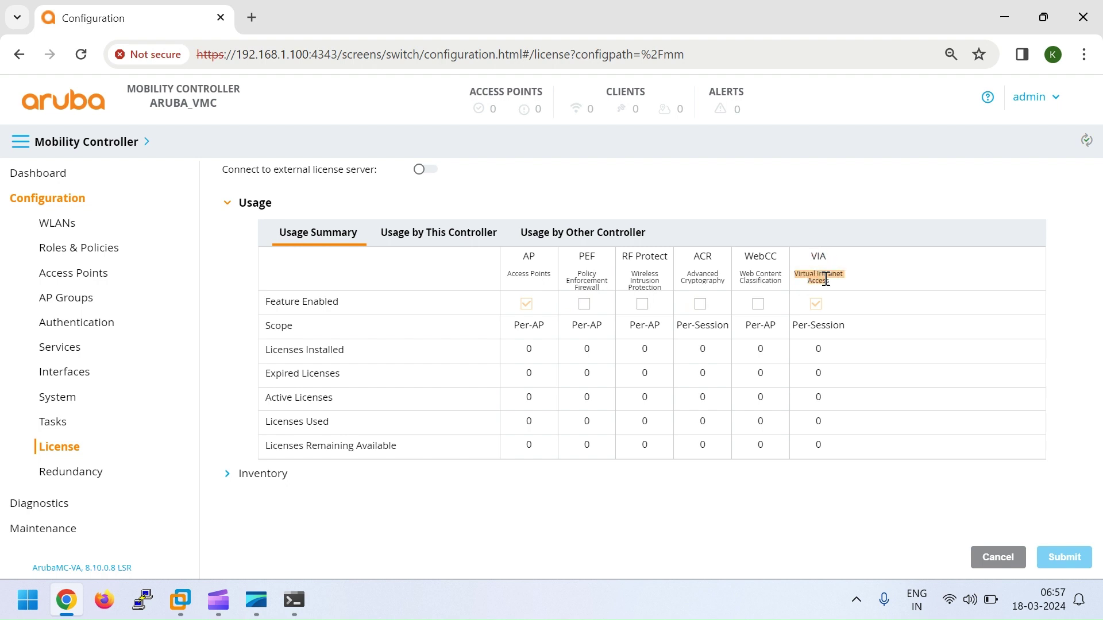
pyautogui.moveTo(822, 349); pyautogui.dragTo(829, 454)
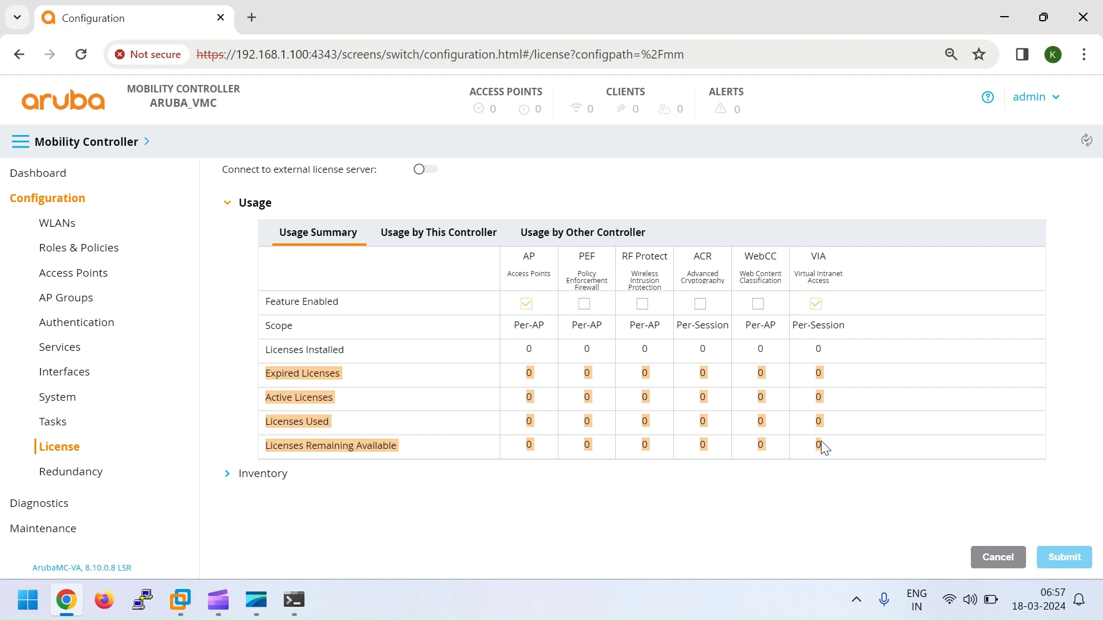
pyautogui.click(796, 461)
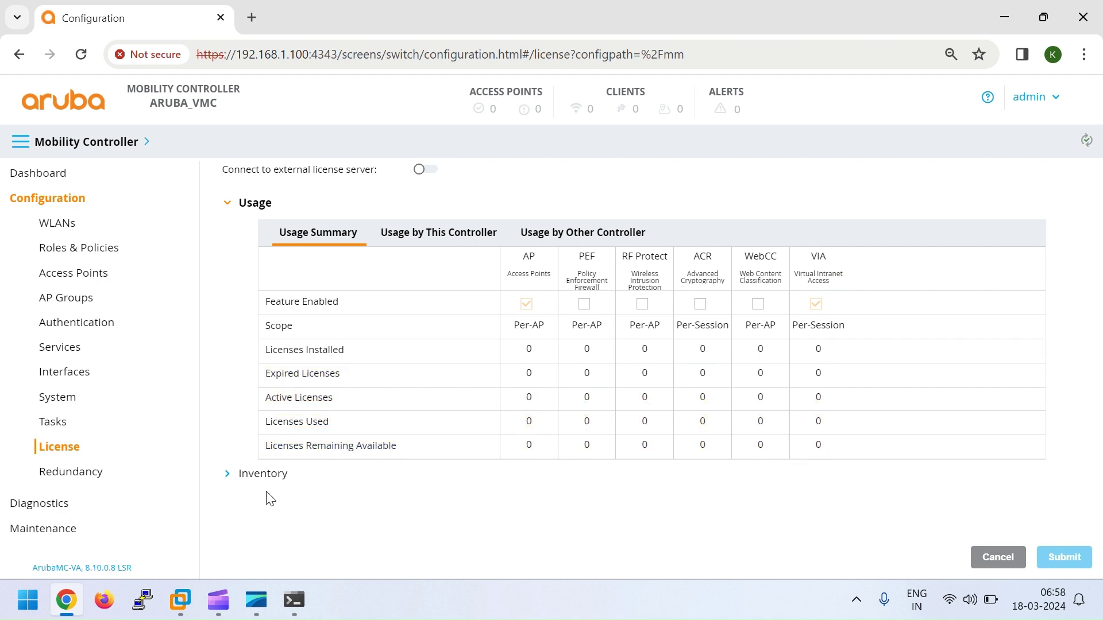
pyautogui.click(257, 477)
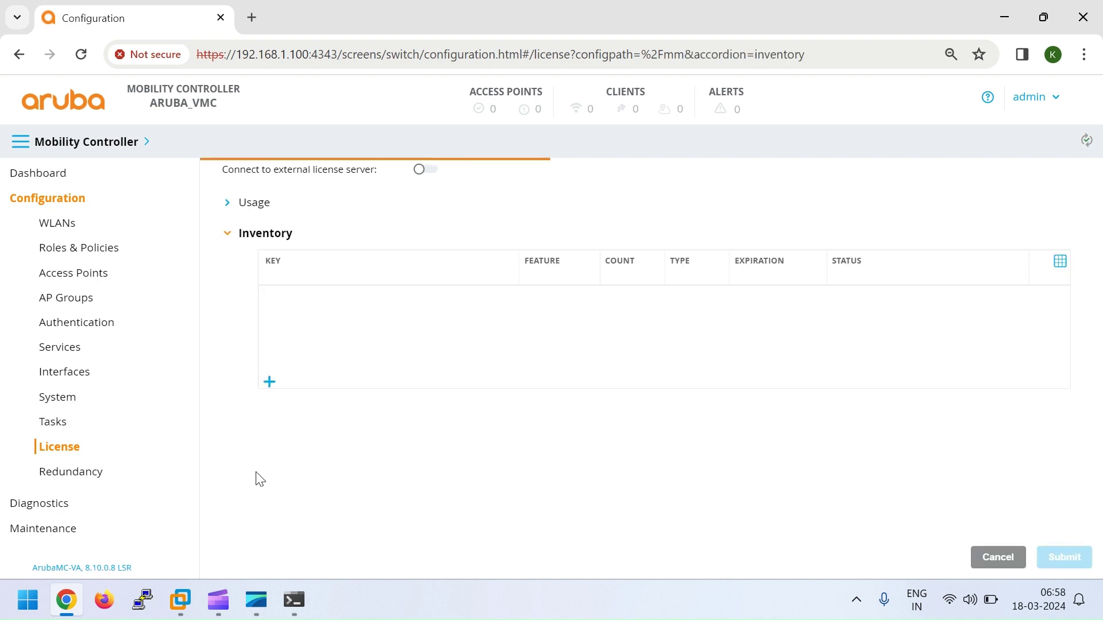
# Step: Open the Install Licenses dialog, close it without a key, and expand the usage summary
pyautogui.click(269, 380)
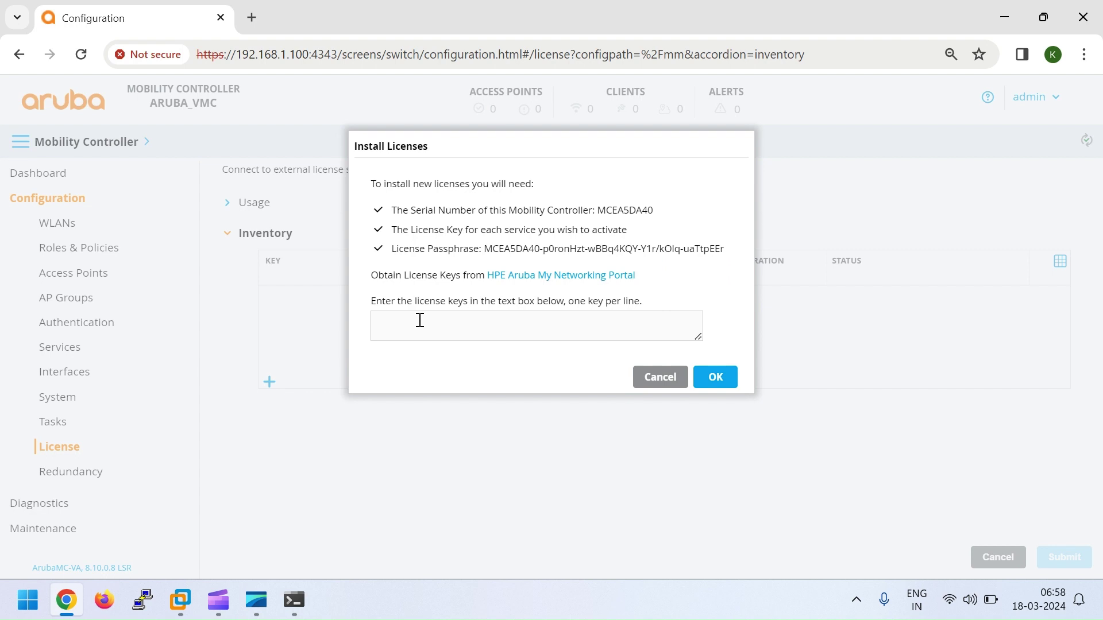
pyautogui.click(715, 377)
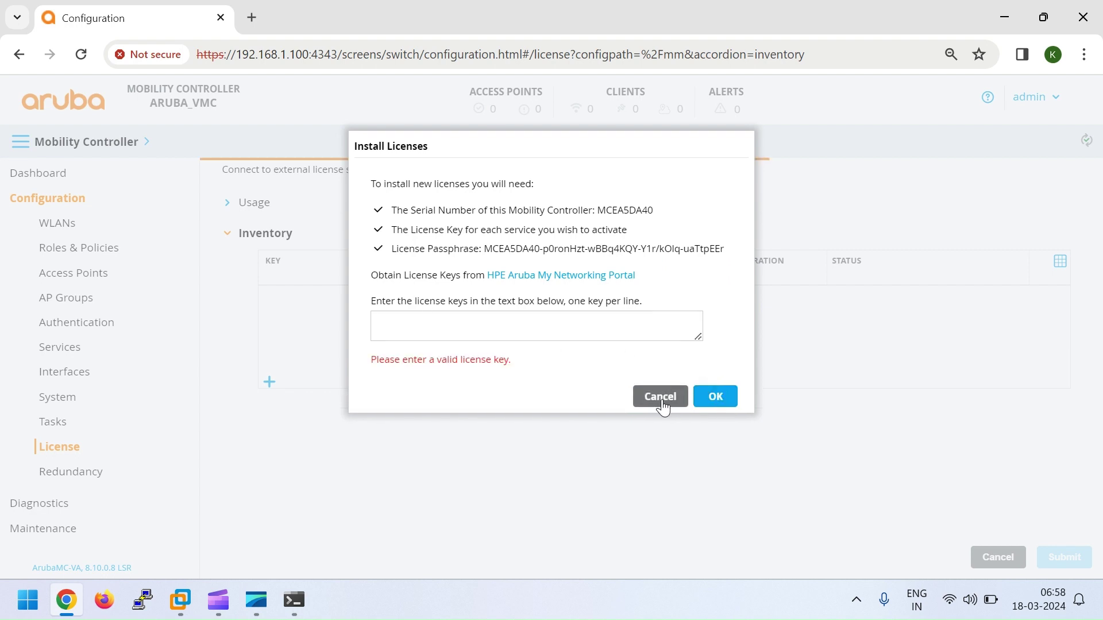
pyautogui.click(451, 324)
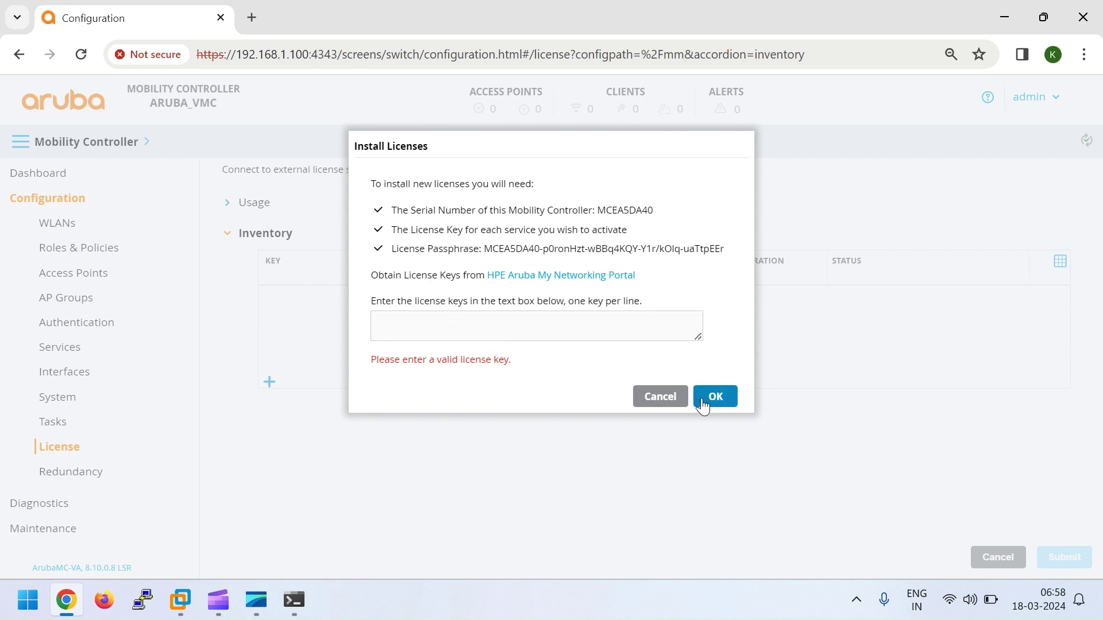
pyautogui.click(659, 396)
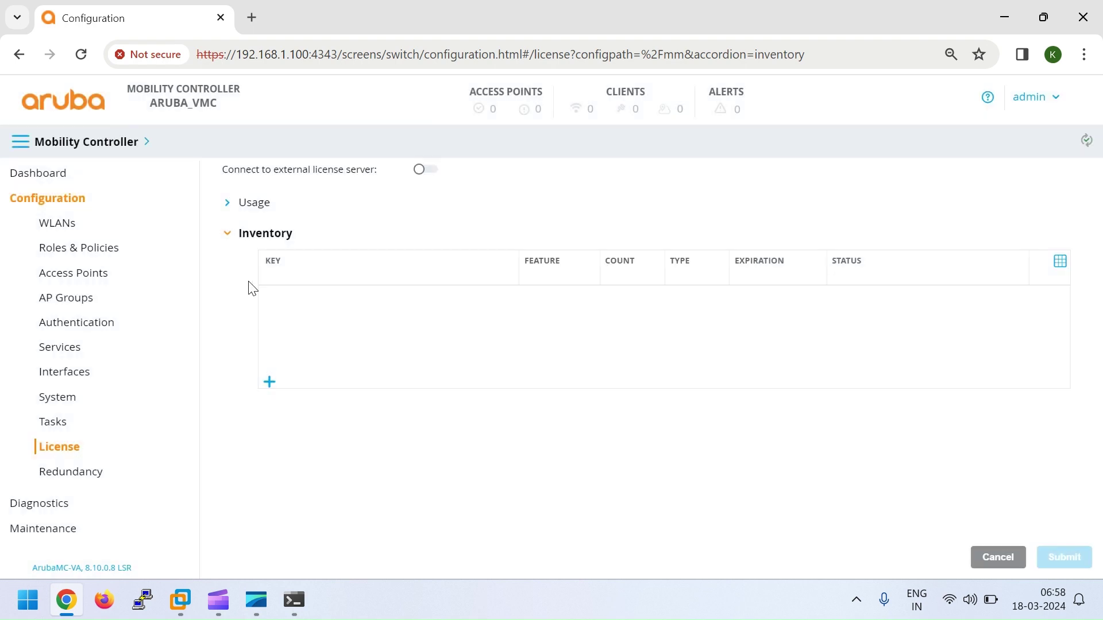
pyautogui.click(252, 203)
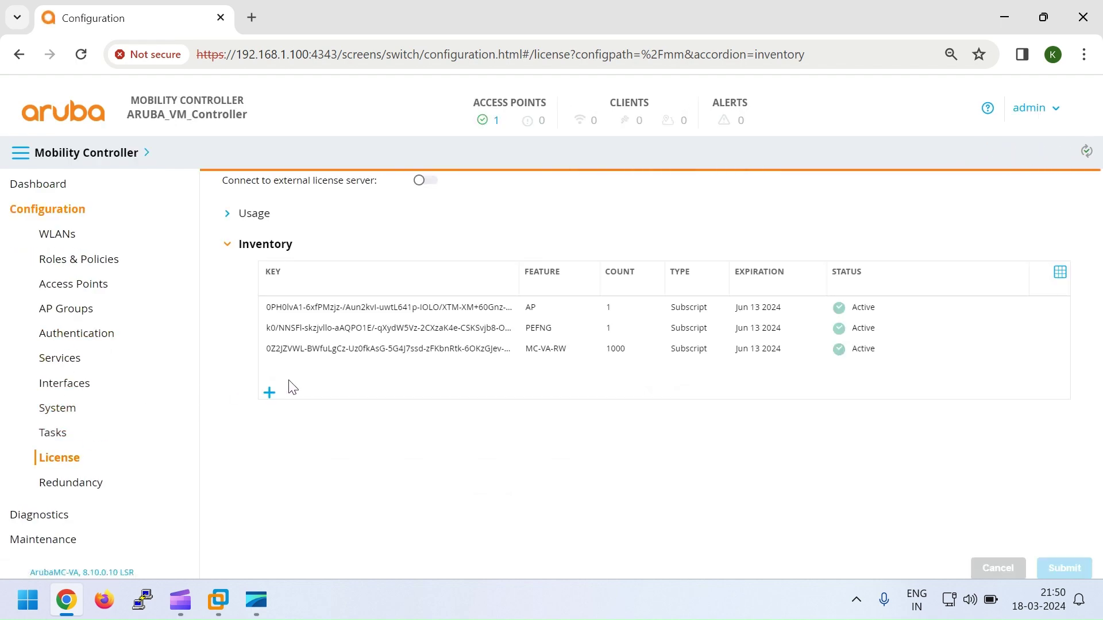
# Step: Reload the License page and highlight the MC-VA-RW column showing 1000 installed licenses
pyautogui.click(50, 459)
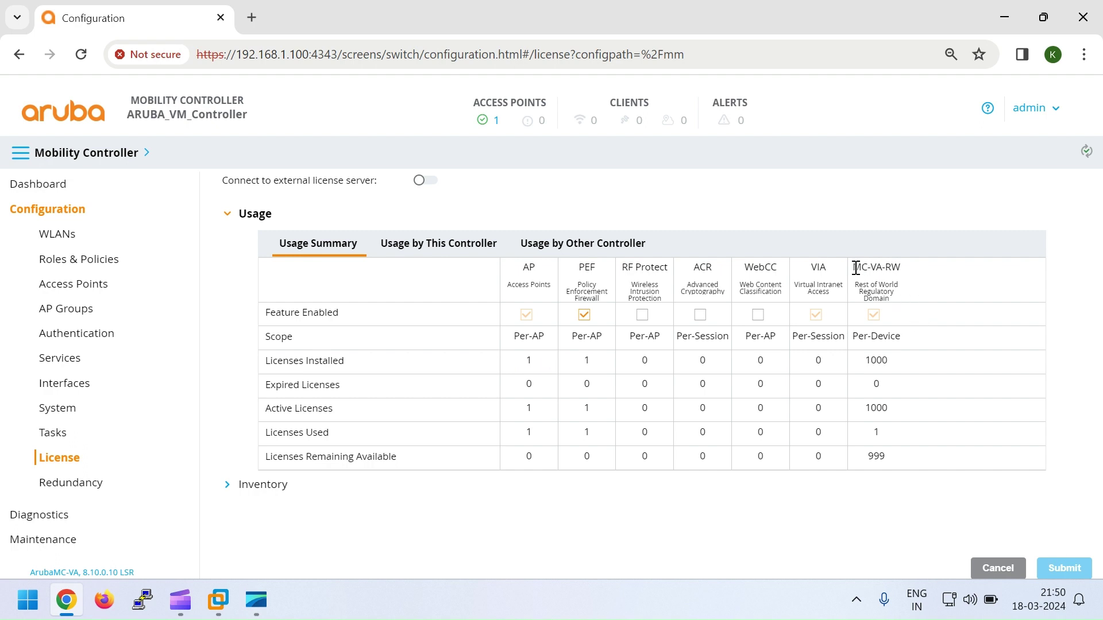
pyautogui.doubleClick(874, 267)
pyautogui.doubleClick(876, 267)
pyautogui.doubleClick(869, 361)
# Step: Expand the license inventory, then open and cancel the Install Licenses dialog
pyautogui.click(228, 488)
pyautogui.click(269, 393)
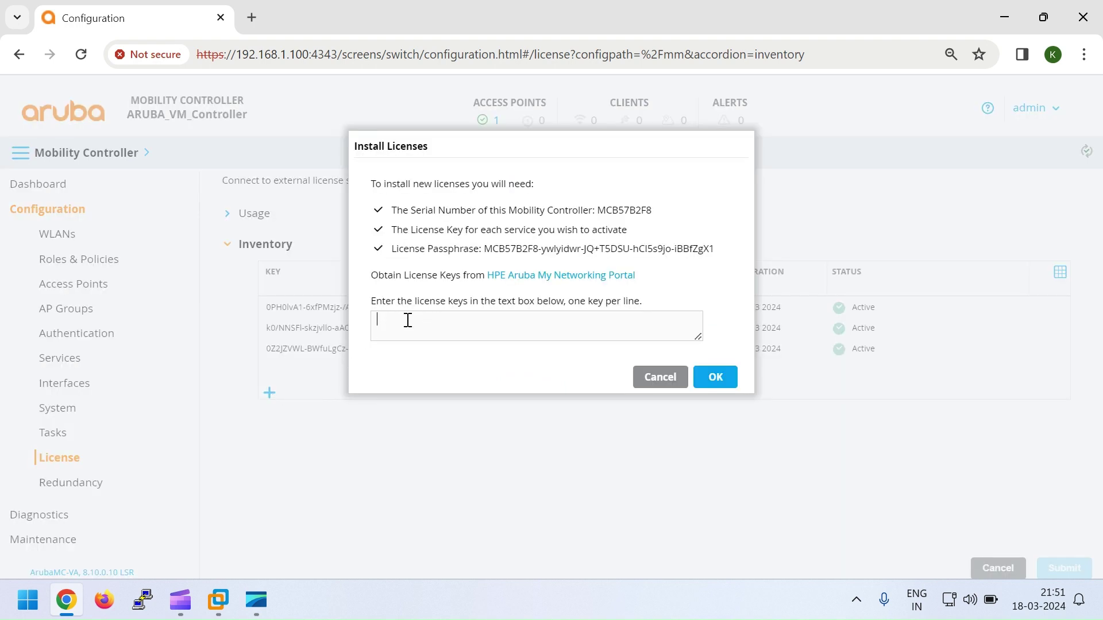
pyautogui.click(658, 381)
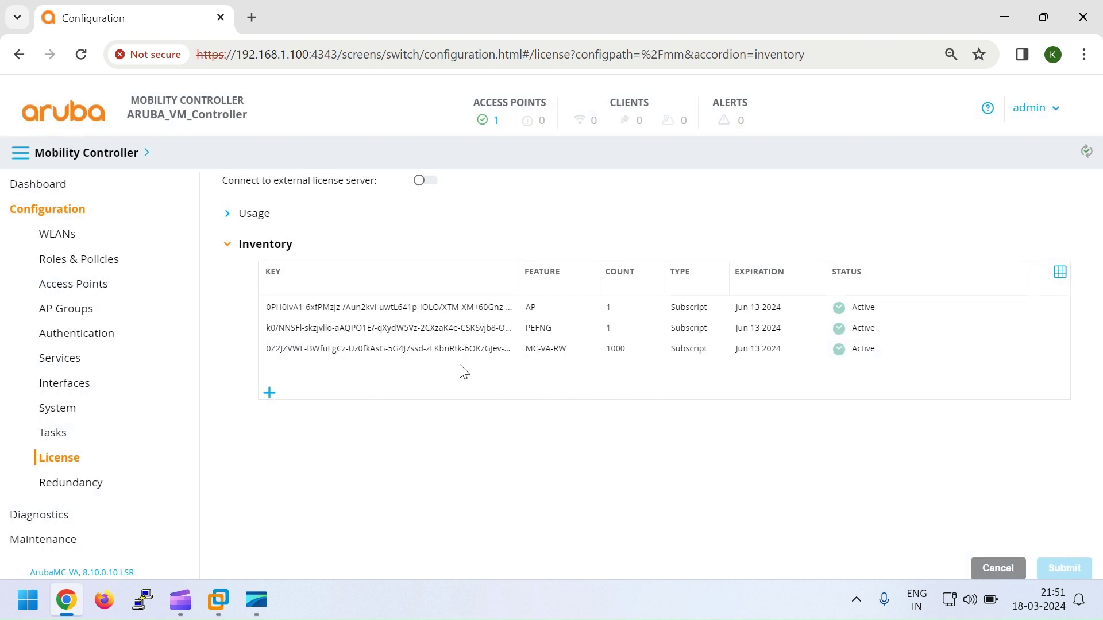
# Step: Confirm ND_TEST_AP is up under Access Points, then go to Configuration > WLANs
pyautogui.click(64, 235)
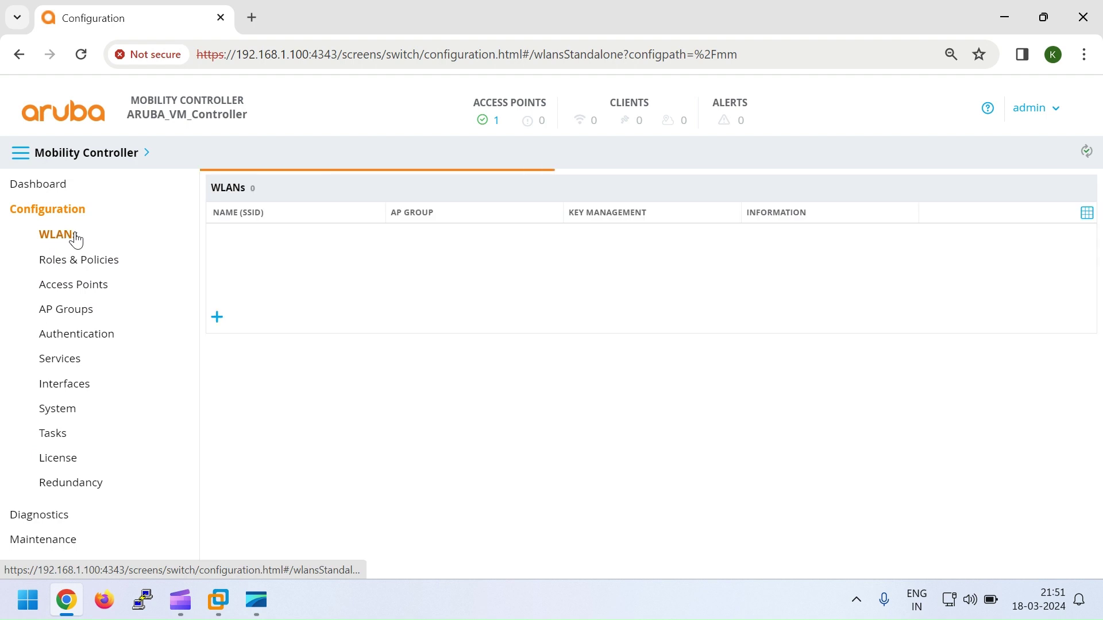
pyautogui.click(496, 121)
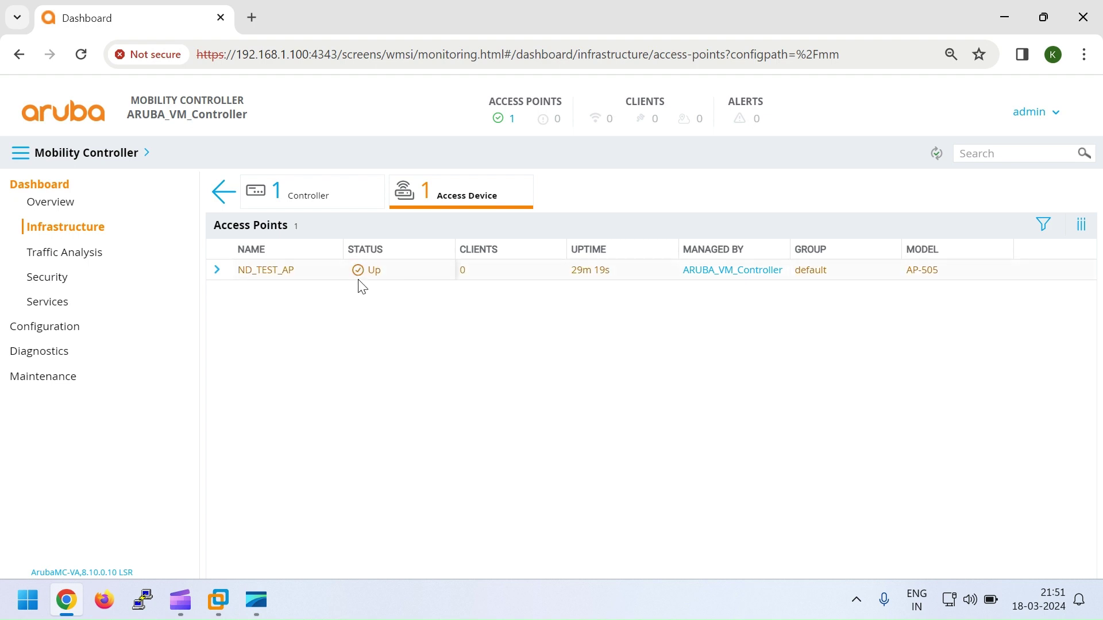
pyautogui.click(40, 327)
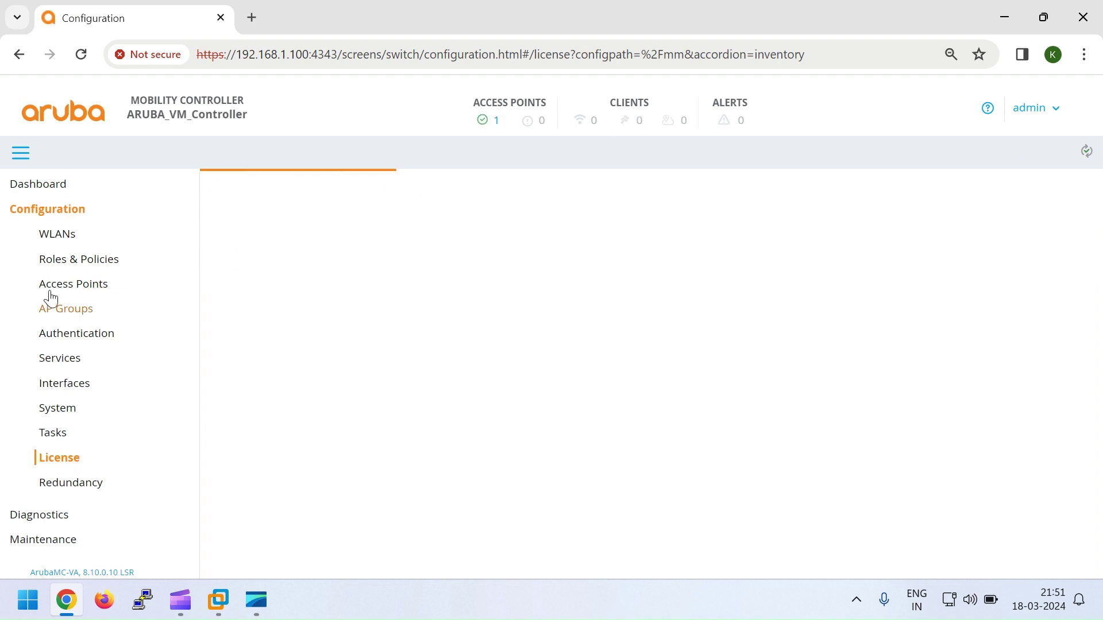
pyautogui.click(62, 238)
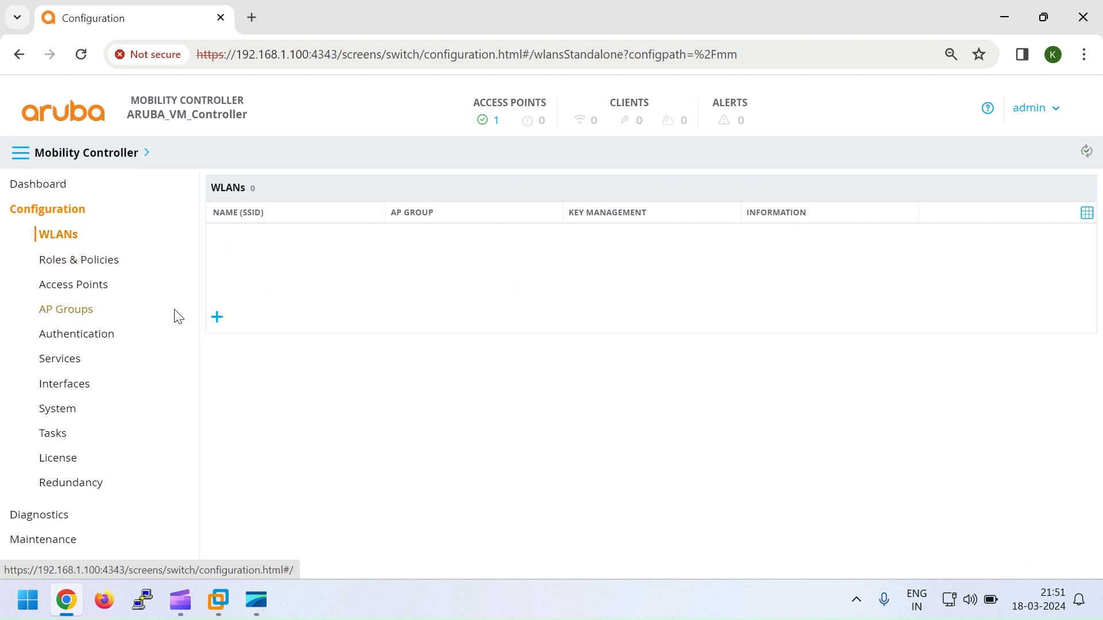
# Step: Create a new WLAN with SSID TEST_SSID, keep defaults, and advance to VLANs (VLAN 1)
pyautogui.click(220, 322)
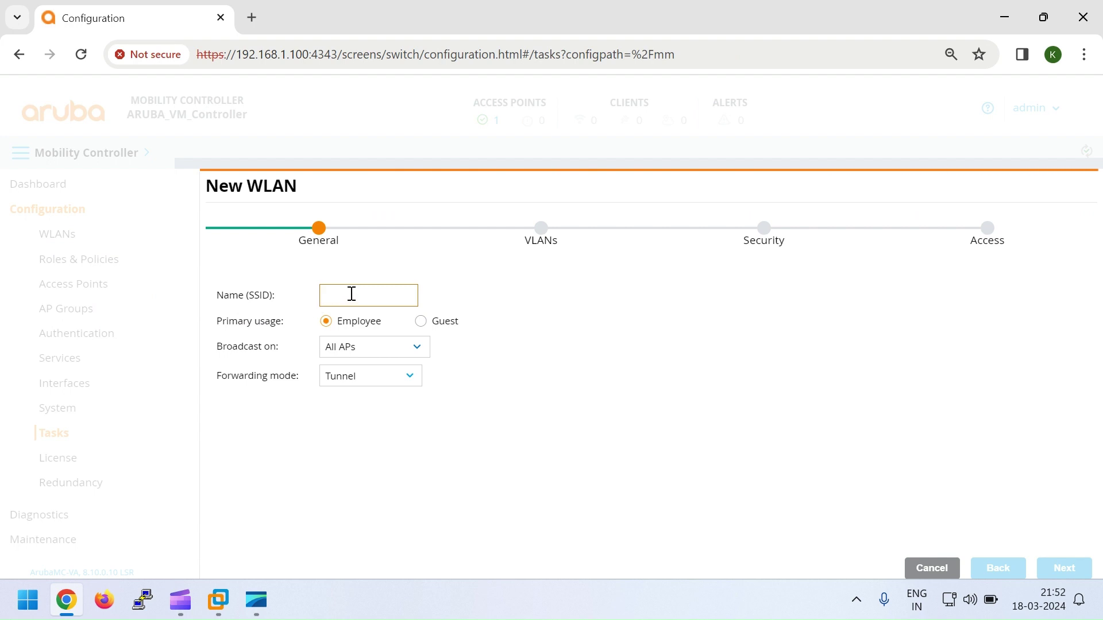
pyautogui.write('E')
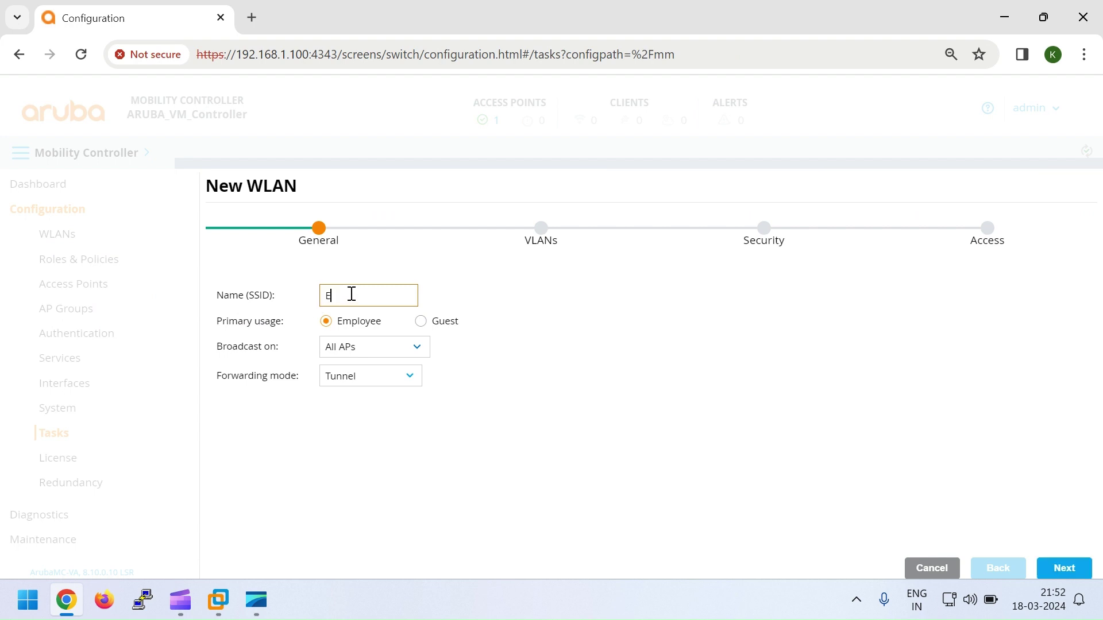
pyautogui.write('EST_SSID')
pyautogui.click(520, 362)
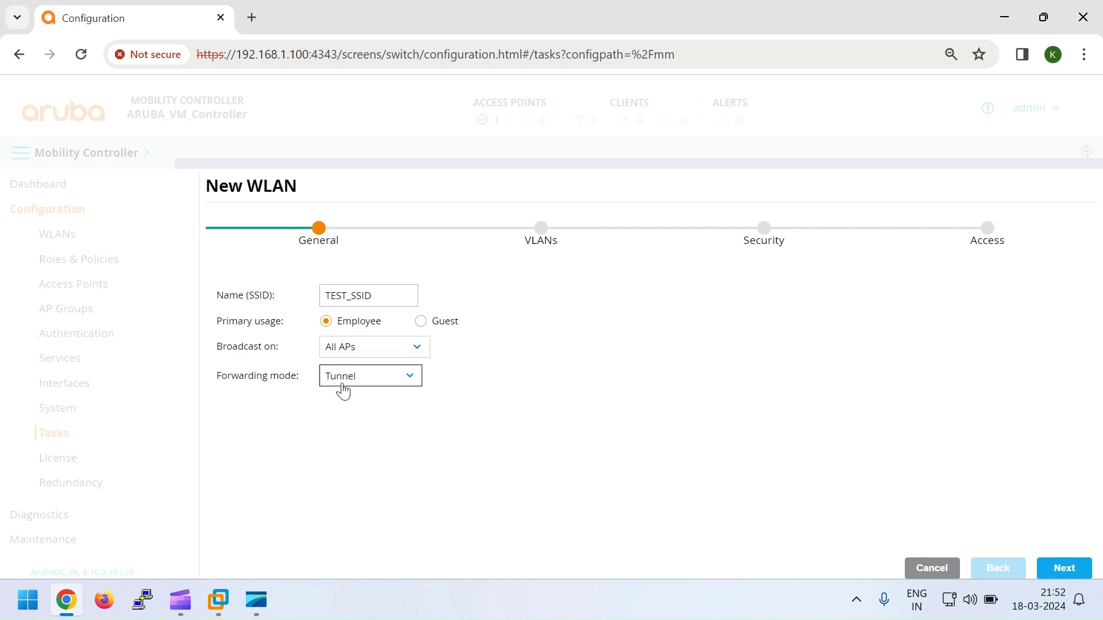
pyautogui.click(1060, 569)
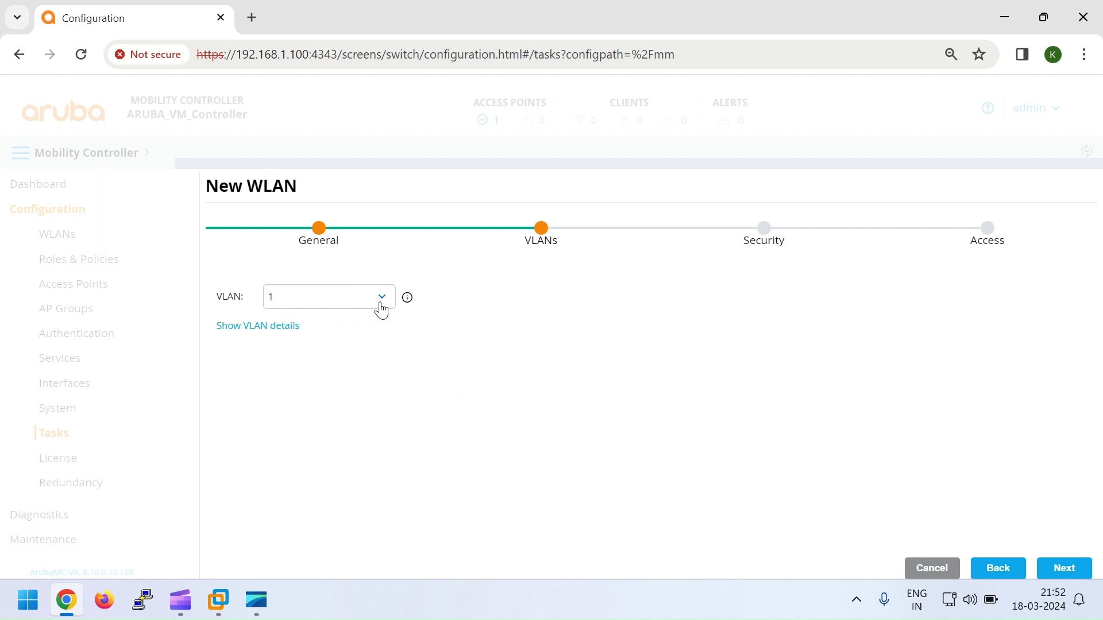
# Step: At the Security step, set the level to Personal with WPA2-Personal key management
pyautogui.click(1064, 569)
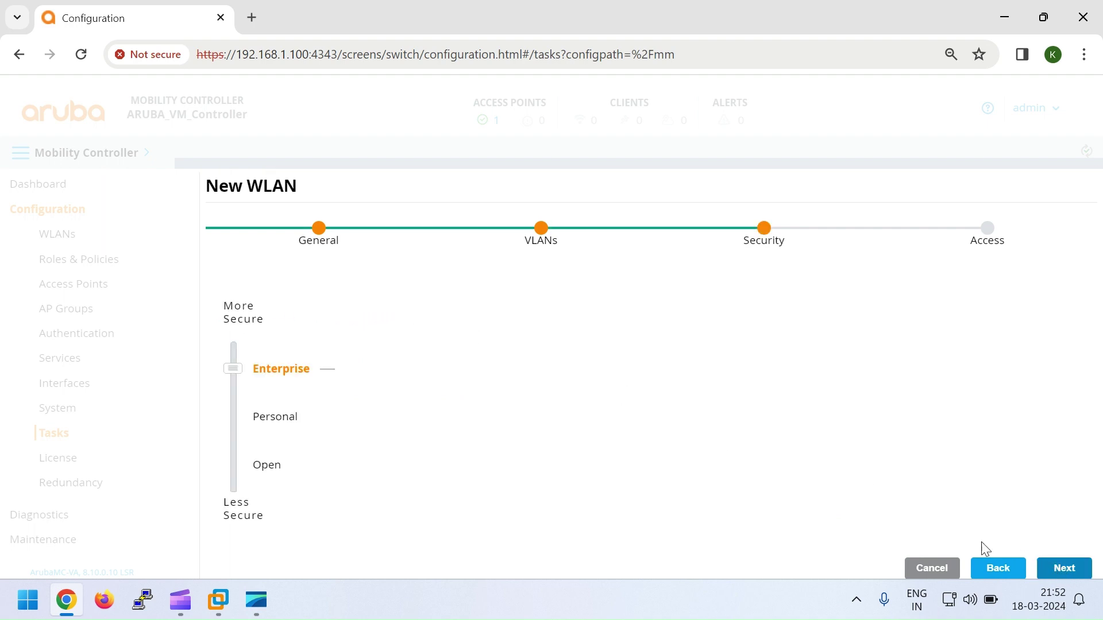
pyautogui.scroll(-2, 460, 399)
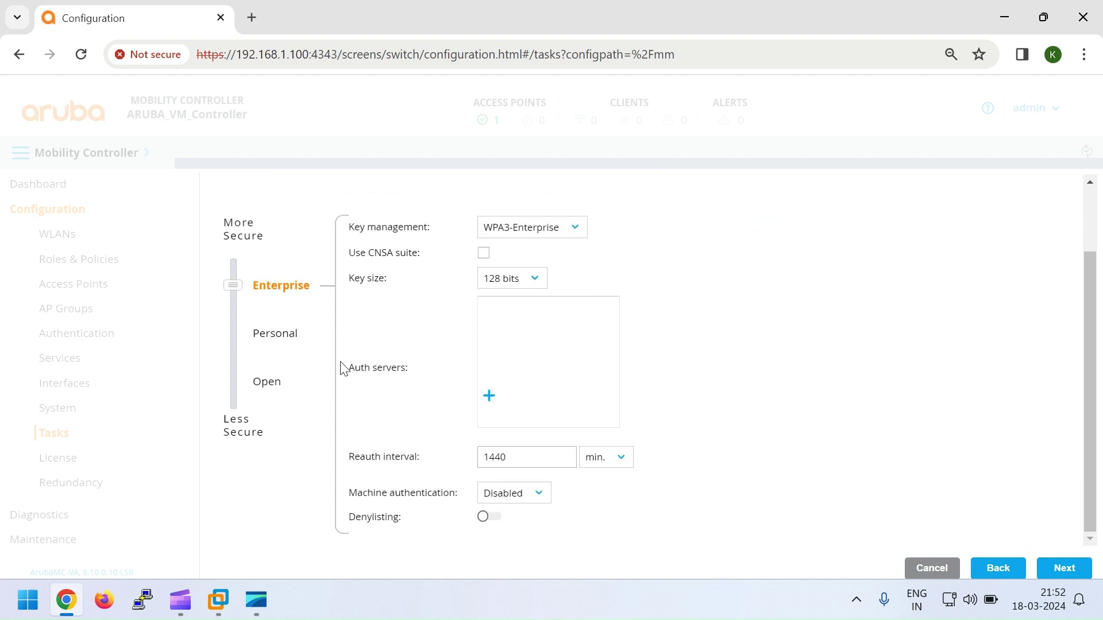
pyautogui.scroll(2, 330, 356)
pyautogui.scroll(-2, 299, 385)
pyautogui.click(273, 338)
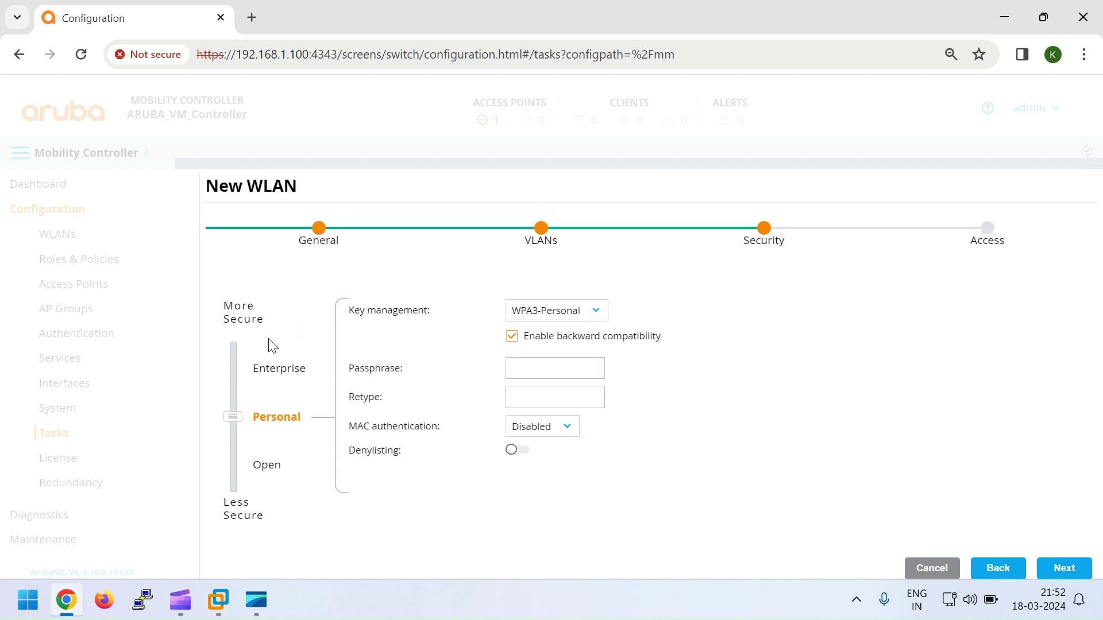
pyautogui.click(538, 316)
pyautogui.click(542, 344)
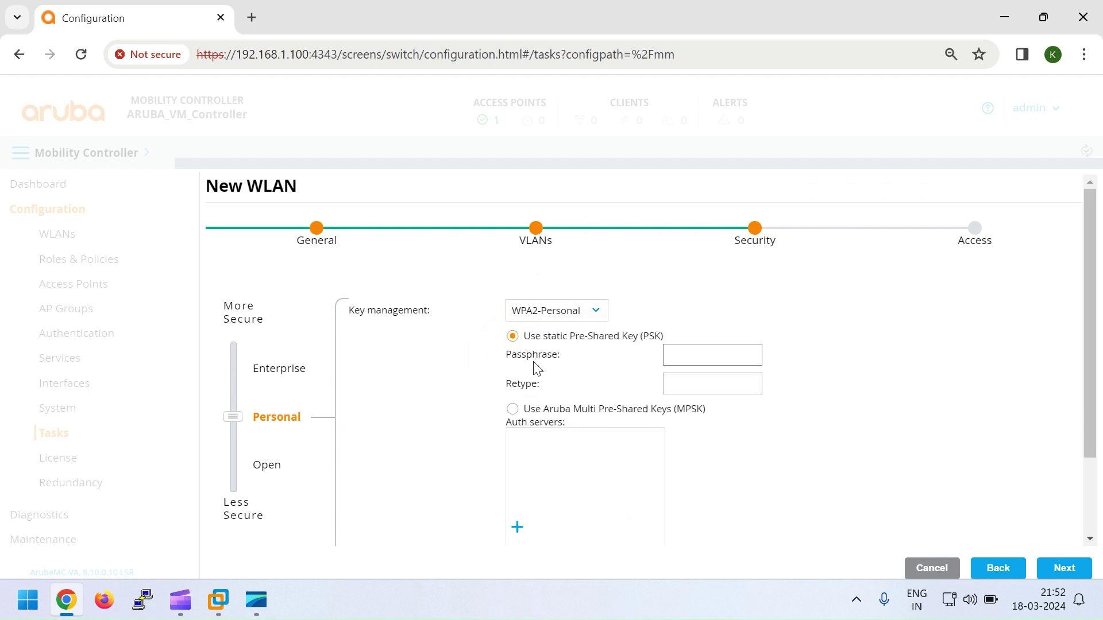
# Step: Enter and confirm the WLAN passphrase, then advance to the Access step
pyautogui.click(686, 350)
pyautogui.press('Tab')
pyautogui.write('12345678')
pyautogui.click(743, 448)
pyautogui.click(1063, 567)
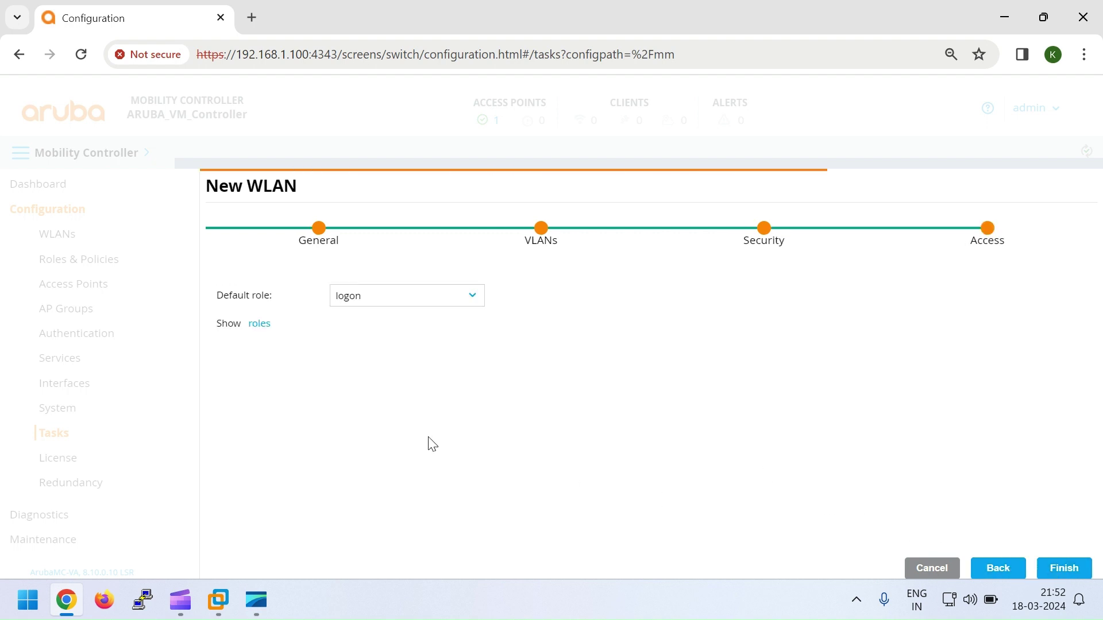
# Step: Set the WLAN's default role to authenticated and finish the wizard
pyautogui.click(362, 307)
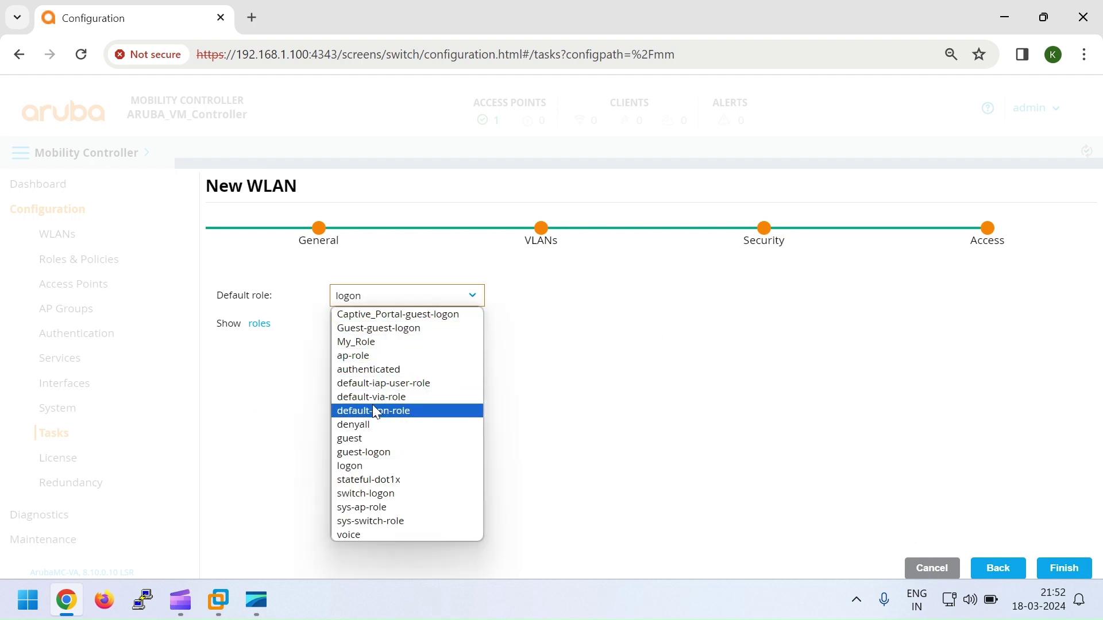
pyautogui.click(371, 370)
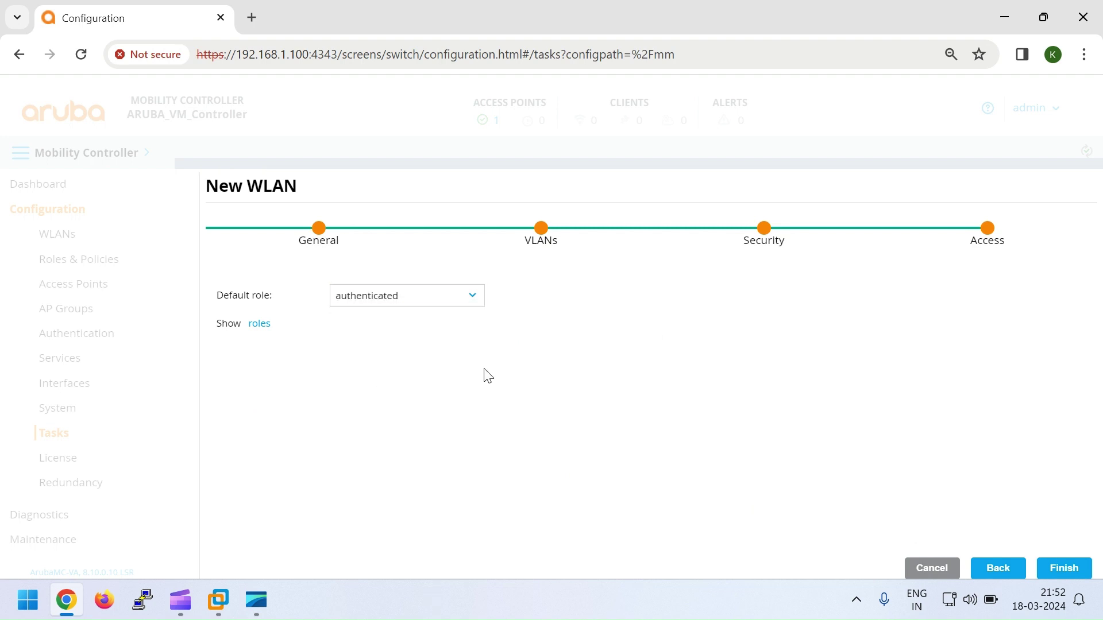
pyautogui.click(1062, 568)
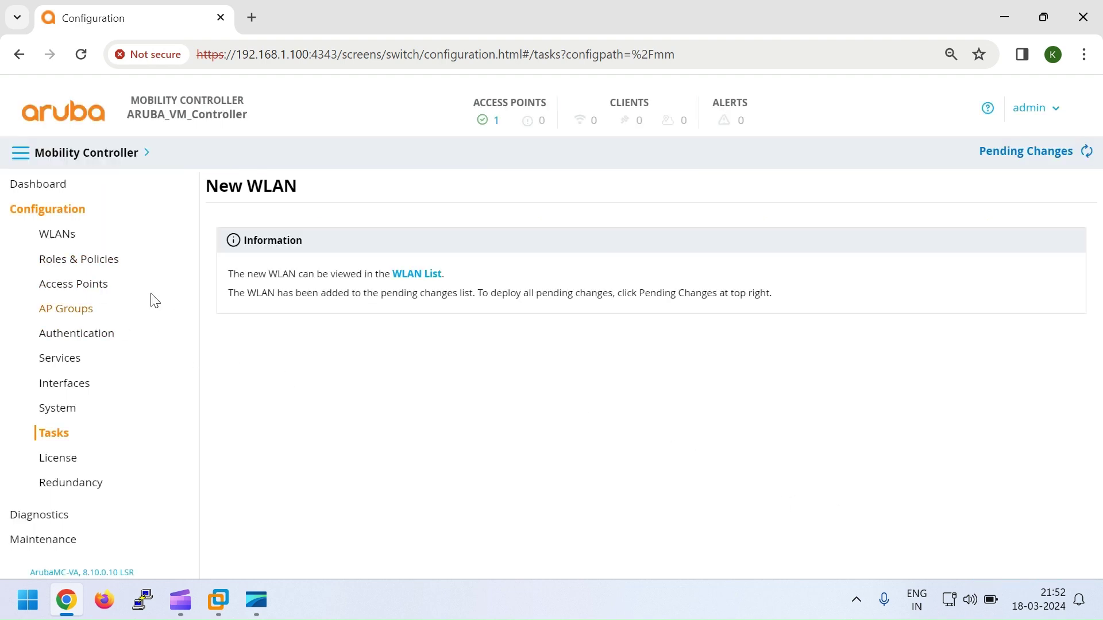
# Step: Deploy the pending changes to the controller and view the WLANs list
pyautogui.click(1008, 154)
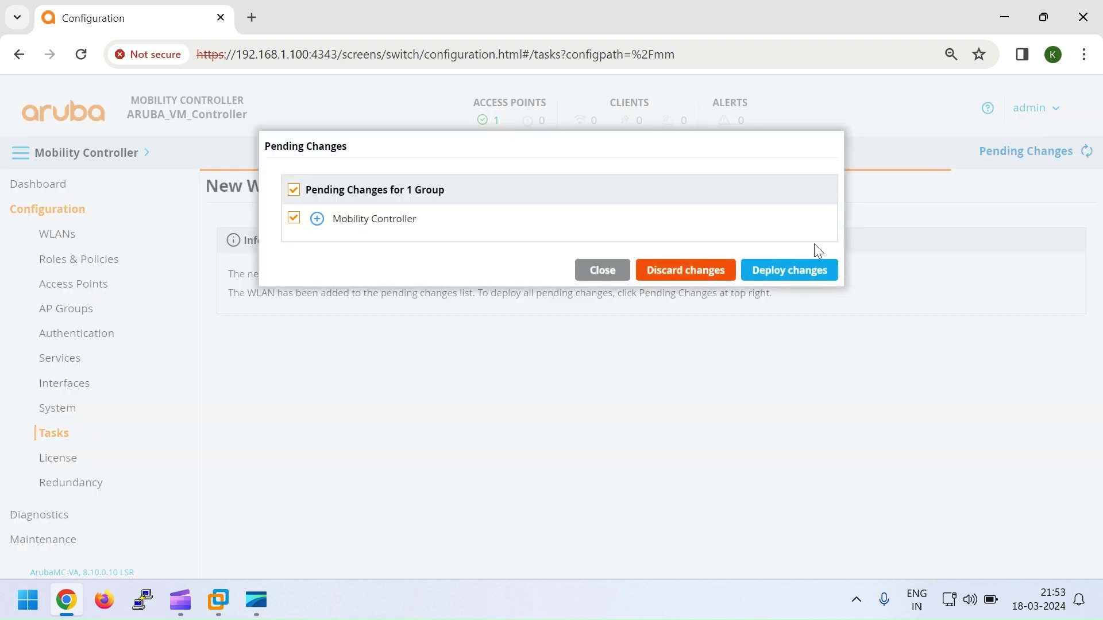
pyautogui.click(785, 280)
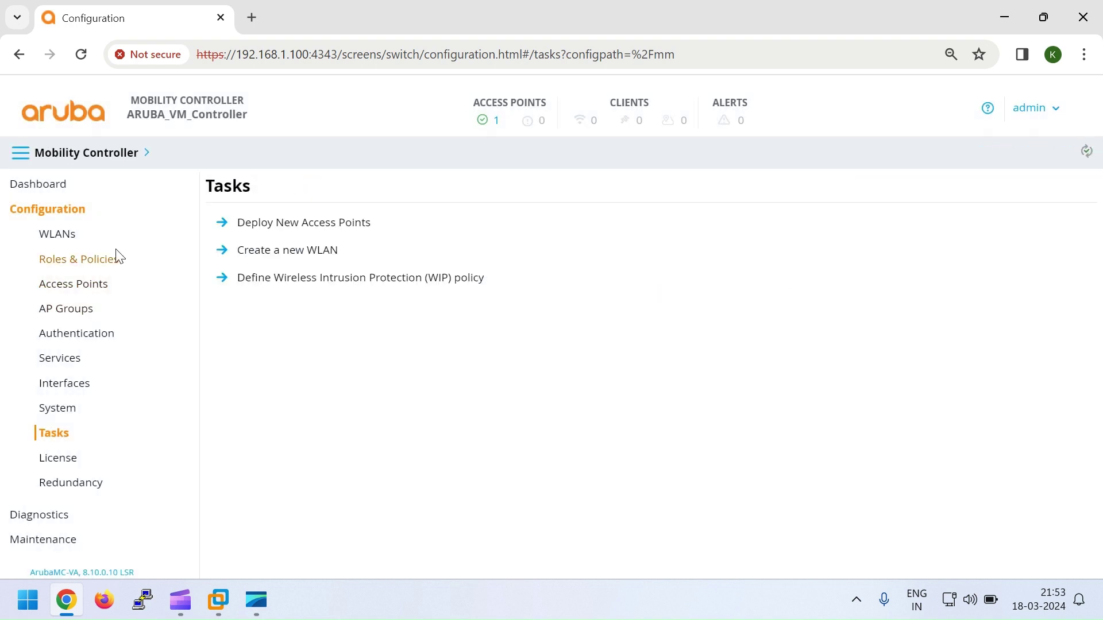
pyautogui.click(49, 244)
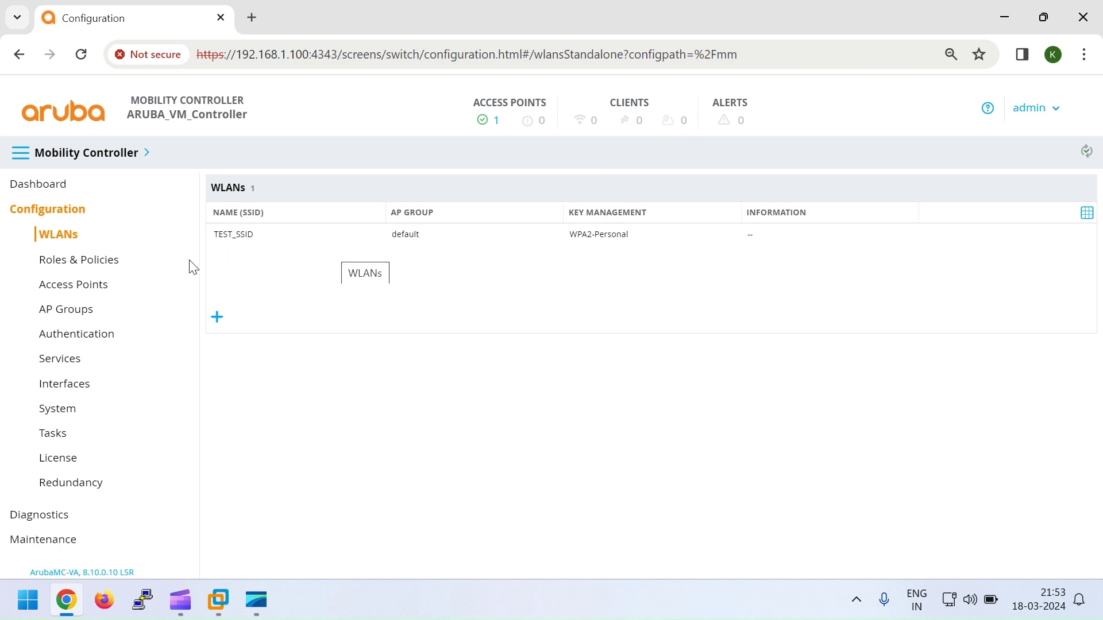
# Step: Inspect the authenticated role's IPv4 permit-any rule in Roles & Policies, then return to WLANs
pyautogui.click(81, 262)
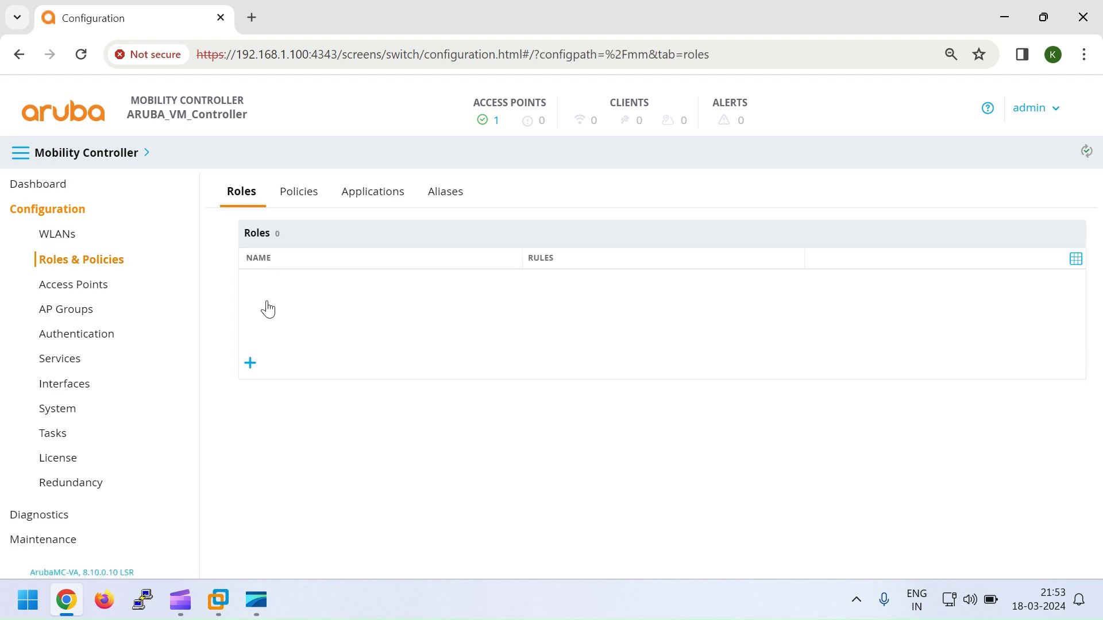
pyautogui.scroll(-5, 268, 313)
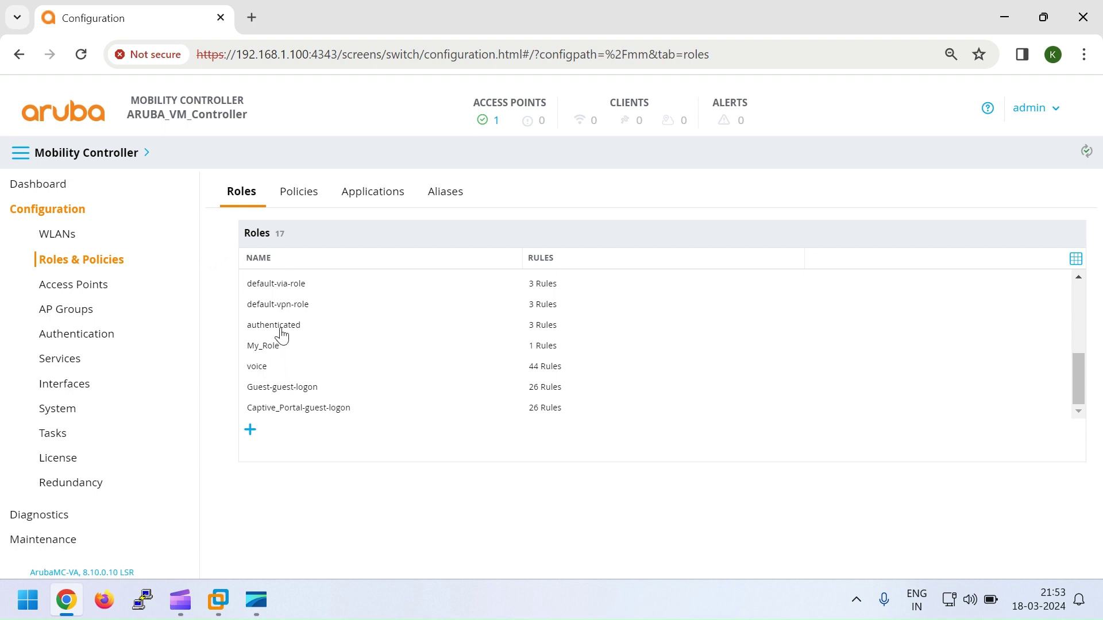
pyautogui.click(282, 327)
pyautogui.scroll(-2, 377, 401)
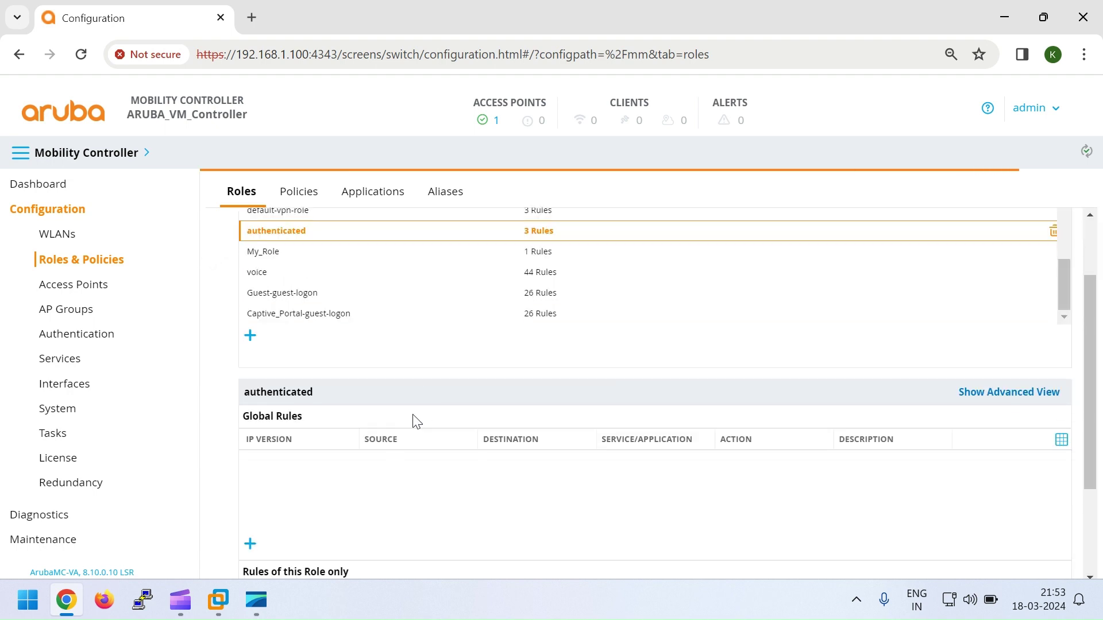
pyautogui.scroll(-3, 417, 422)
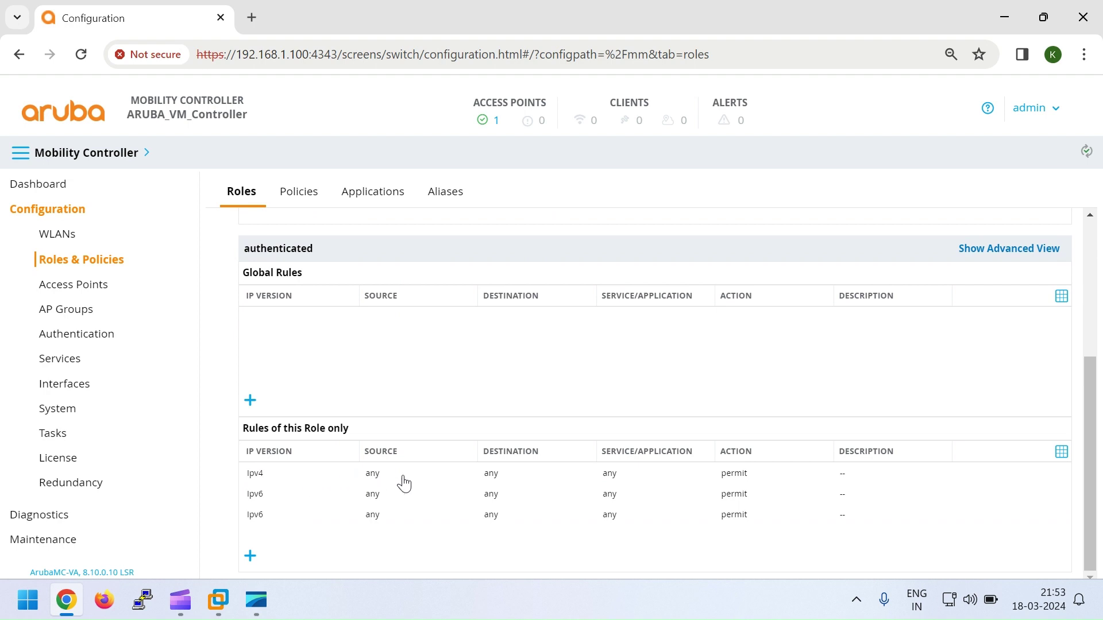
pyautogui.click(739, 479)
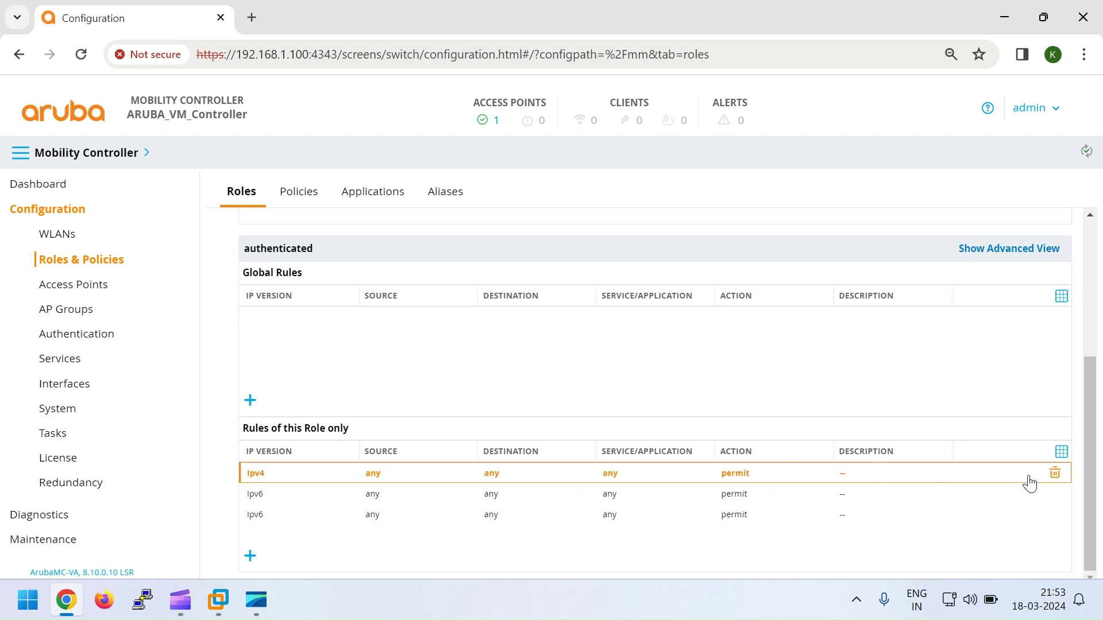
pyautogui.click(46, 239)
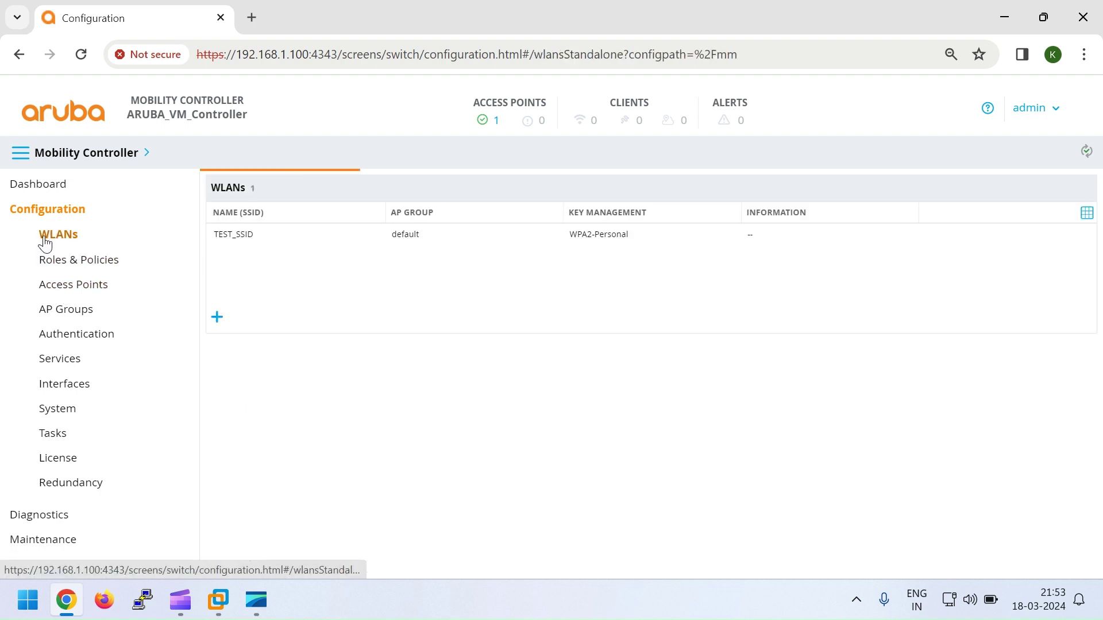
# Step: Connect the laptop to TEST_SSID with its security key and open a new Chrome tab
pyautogui.click(951, 608)
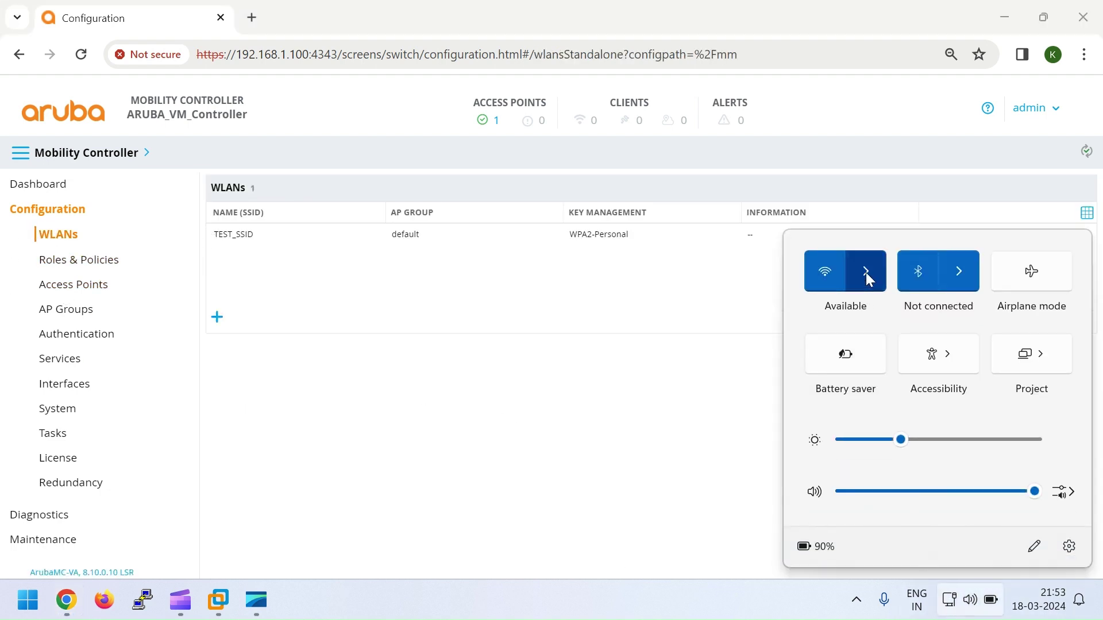
pyautogui.click(866, 272)
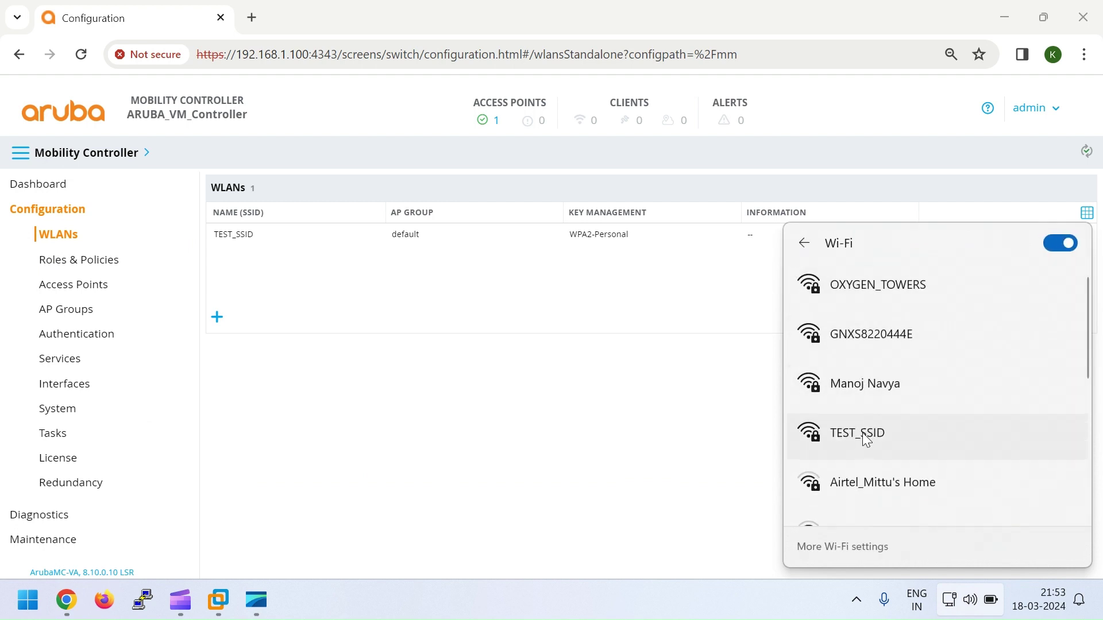
pyautogui.click(866, 440)
pyautogui.click(1005, 506)
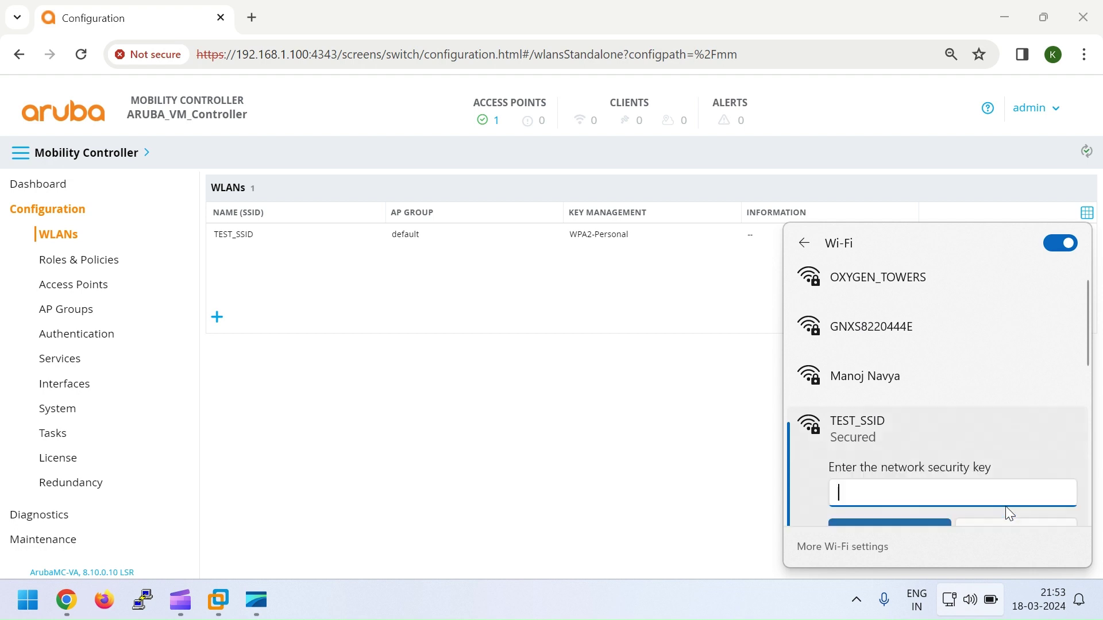
pyautogui.write('123')
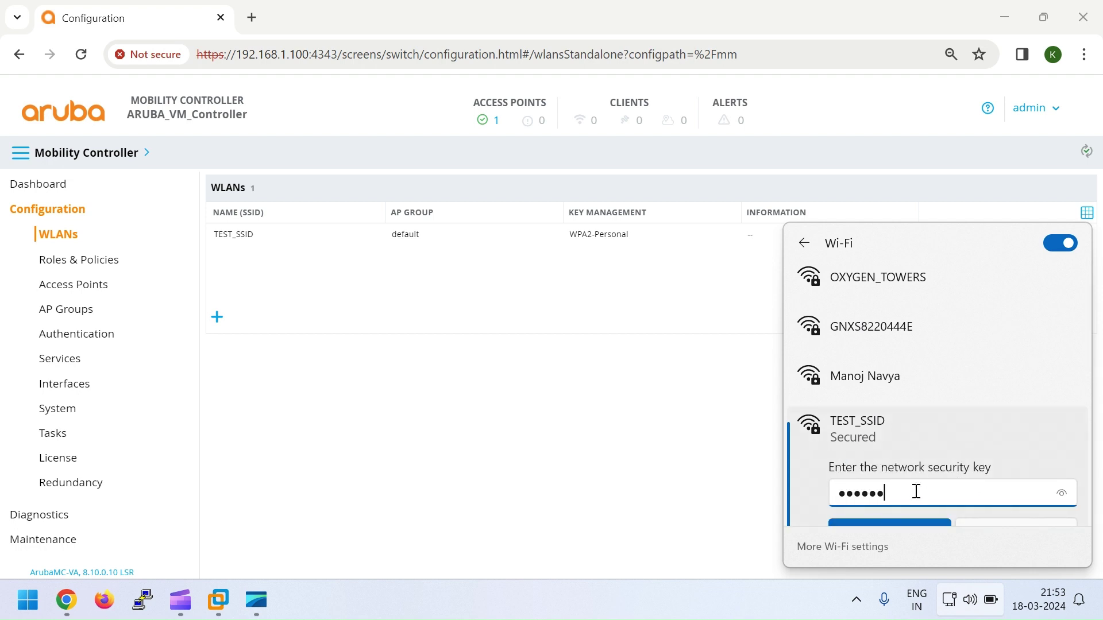
pyautogui.click(905, 522)
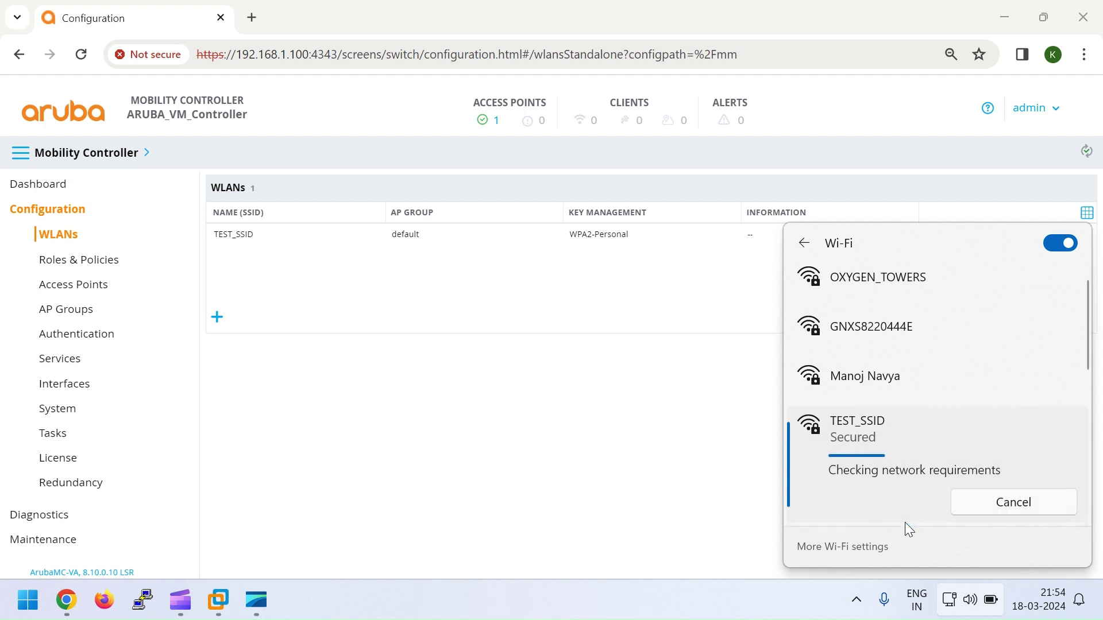
pyautogui.scroll(-1, 909, 493)
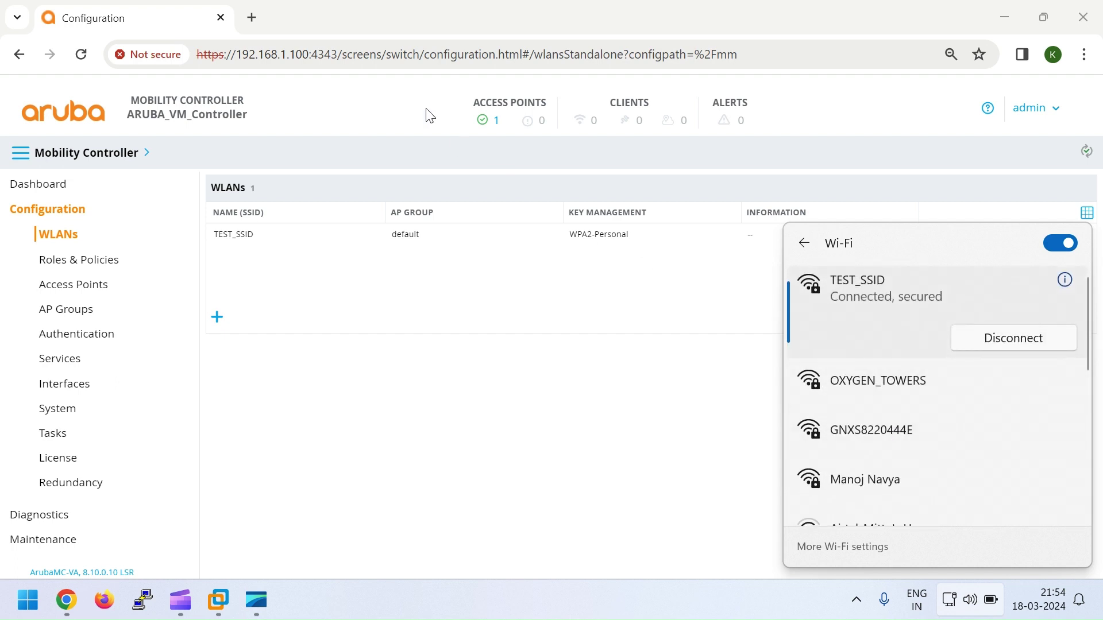
pyautogui.click(253, 17)
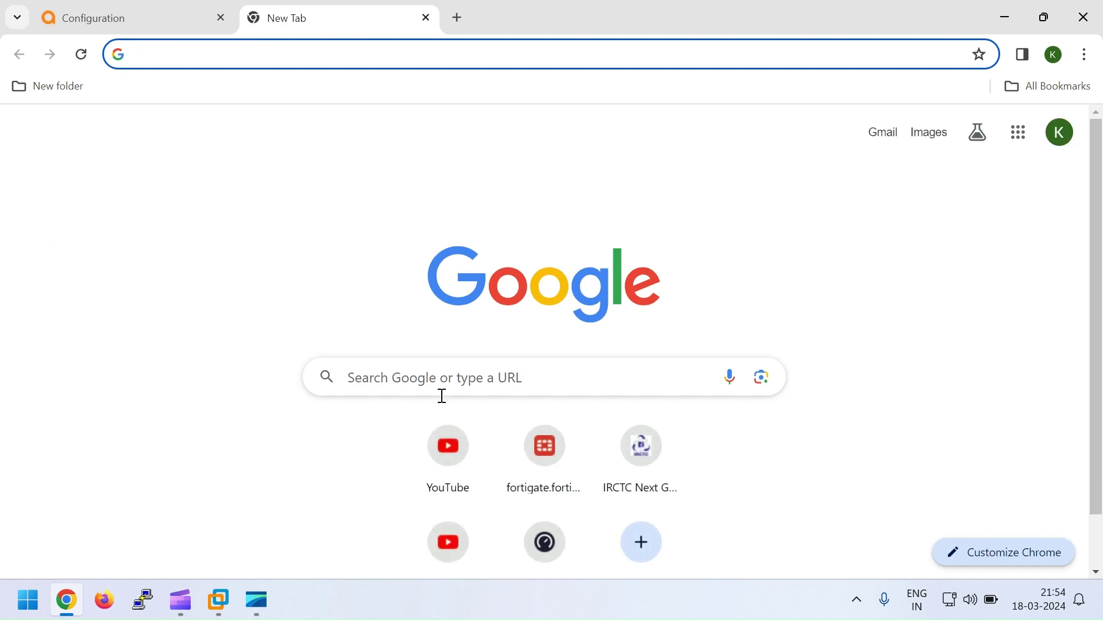
# Step: Load google.com in Chrome over the new Wi-Fi connection
pyautogui.click(272, 46)
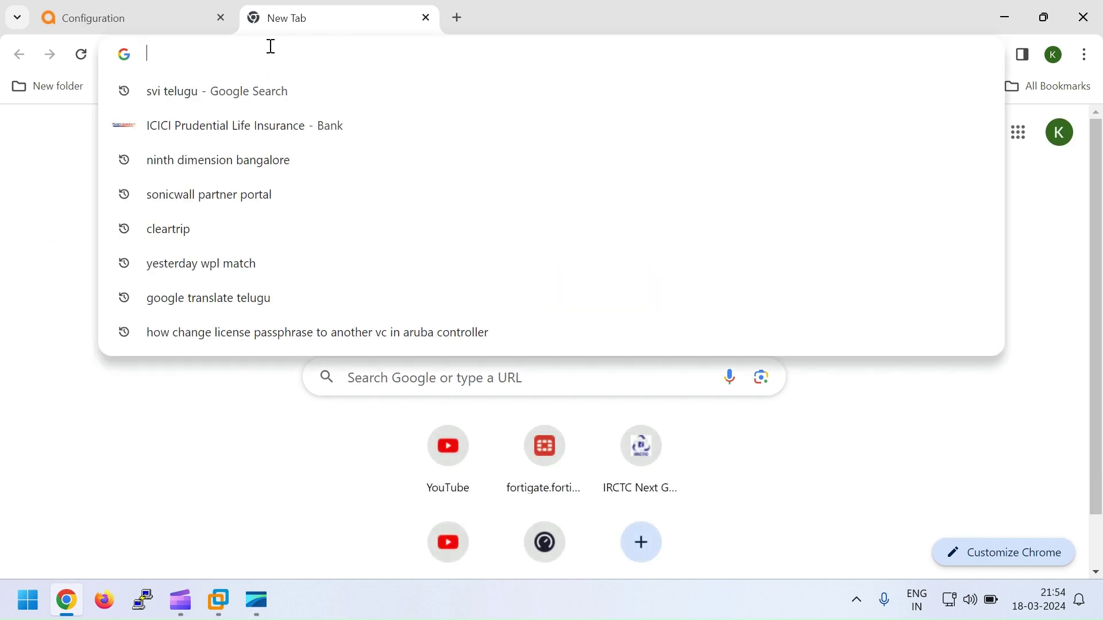
pyautogui.write('google.com')
pyautogui.press('Return')
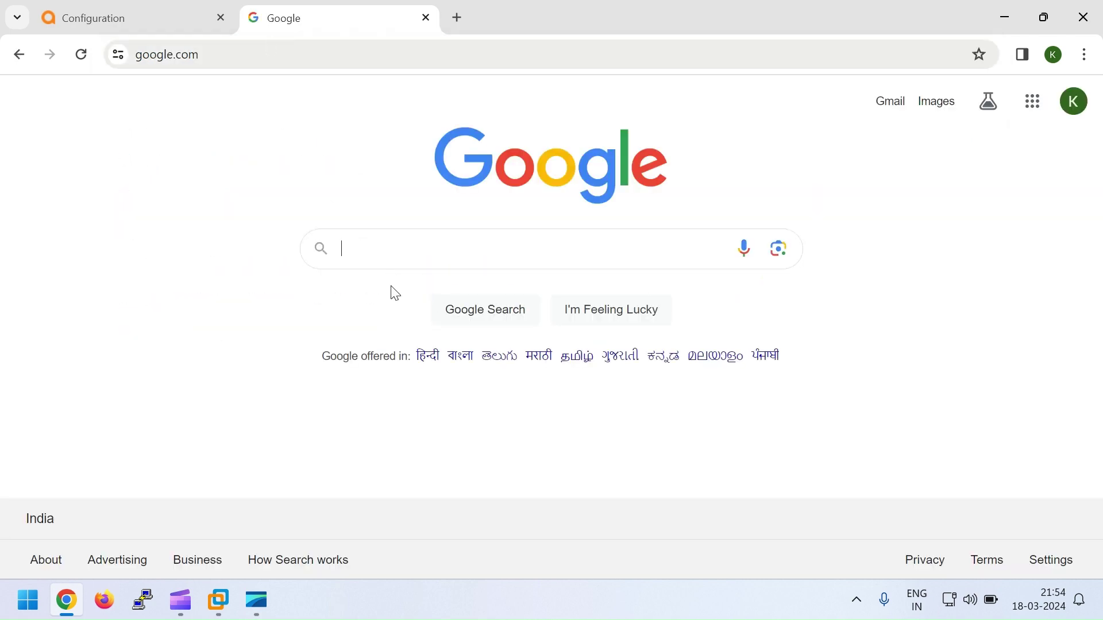
# Step: Search Google for 'facebook', then bring the controller's Configuration tab back to the front
pyautogui.click(368, 246)
pyautogui.write('fac')
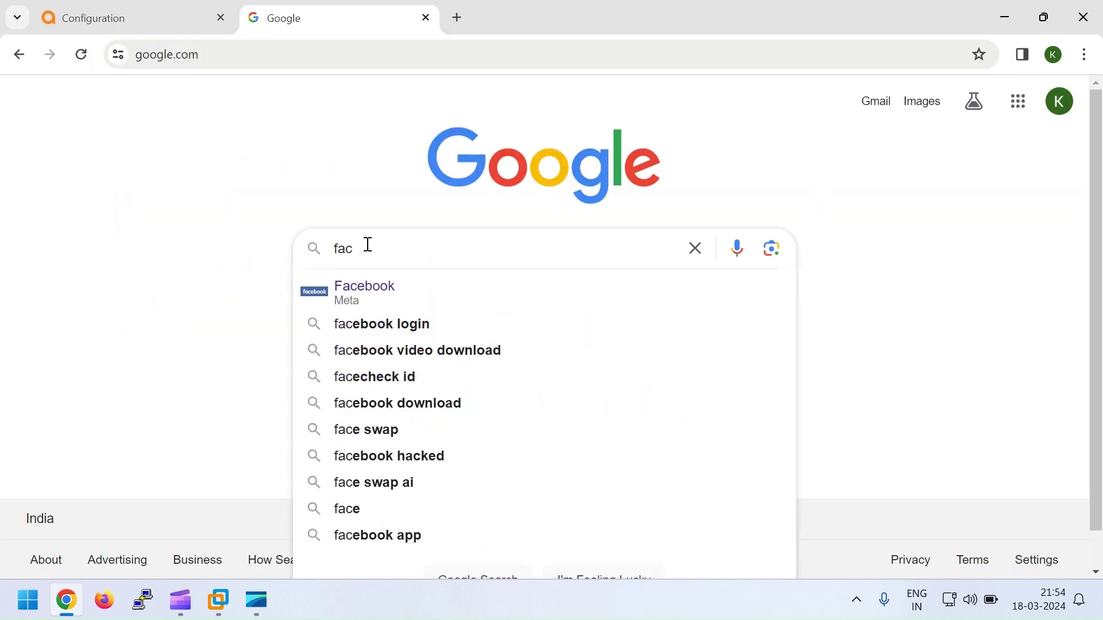
pyautogui.write('ebook')
pyautogui.press('Return')
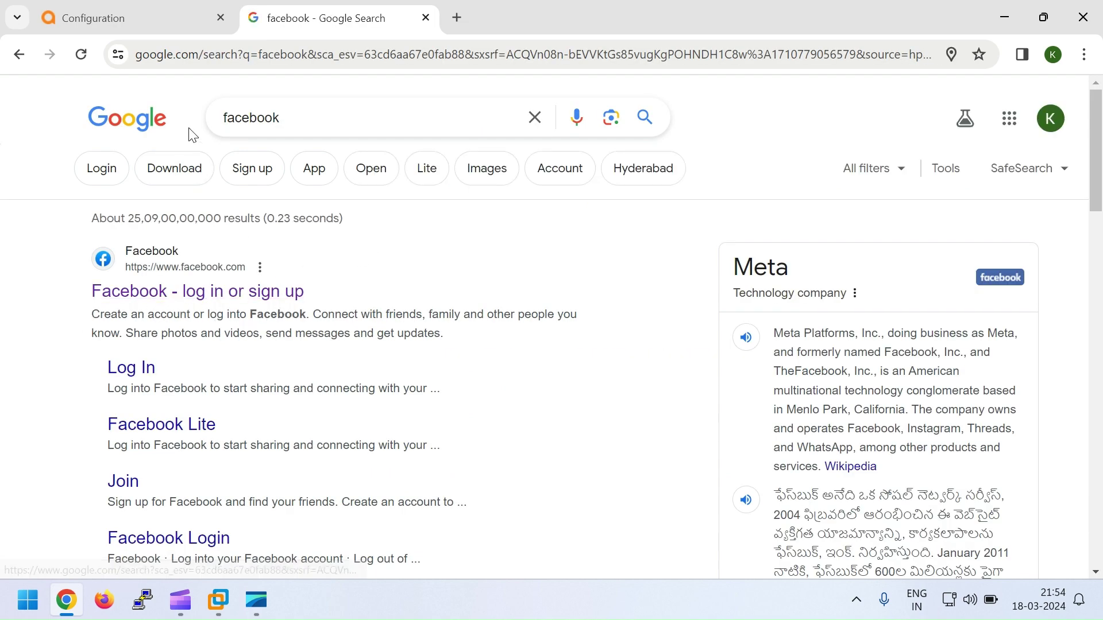
pyautogui.click(121, 17)
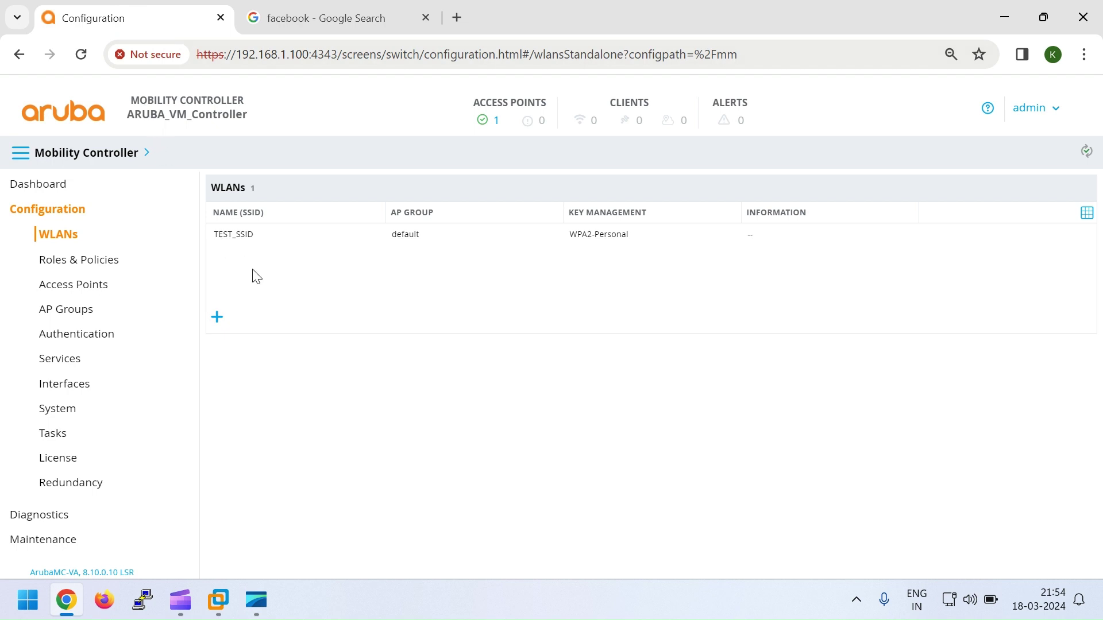